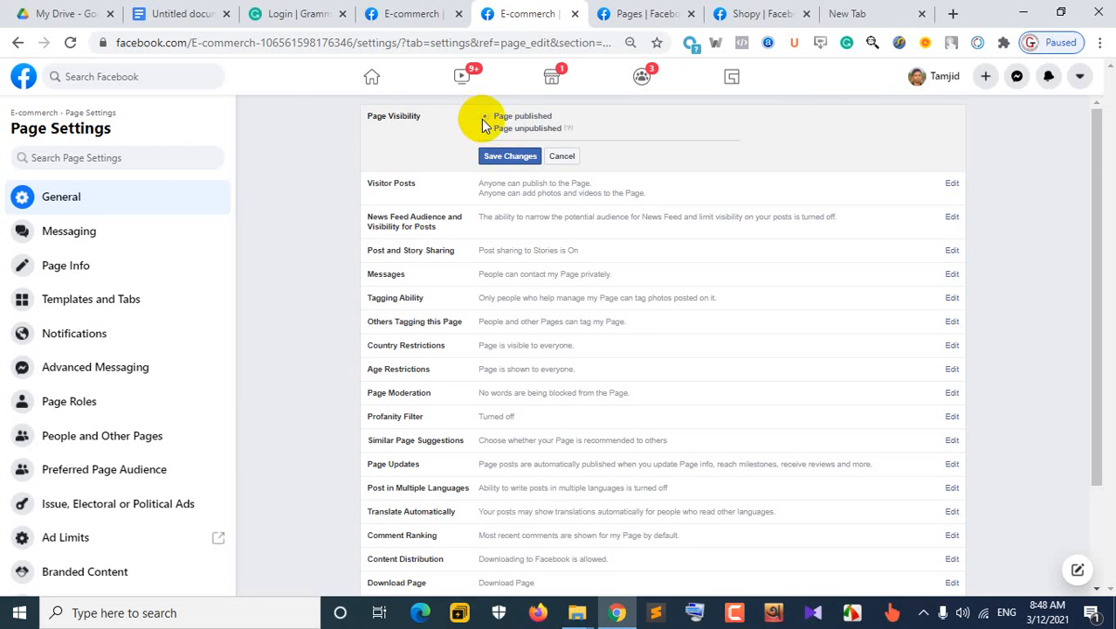
# Step: Save the Page Visibility setting as Page published
pyautogui.click(514, 157)
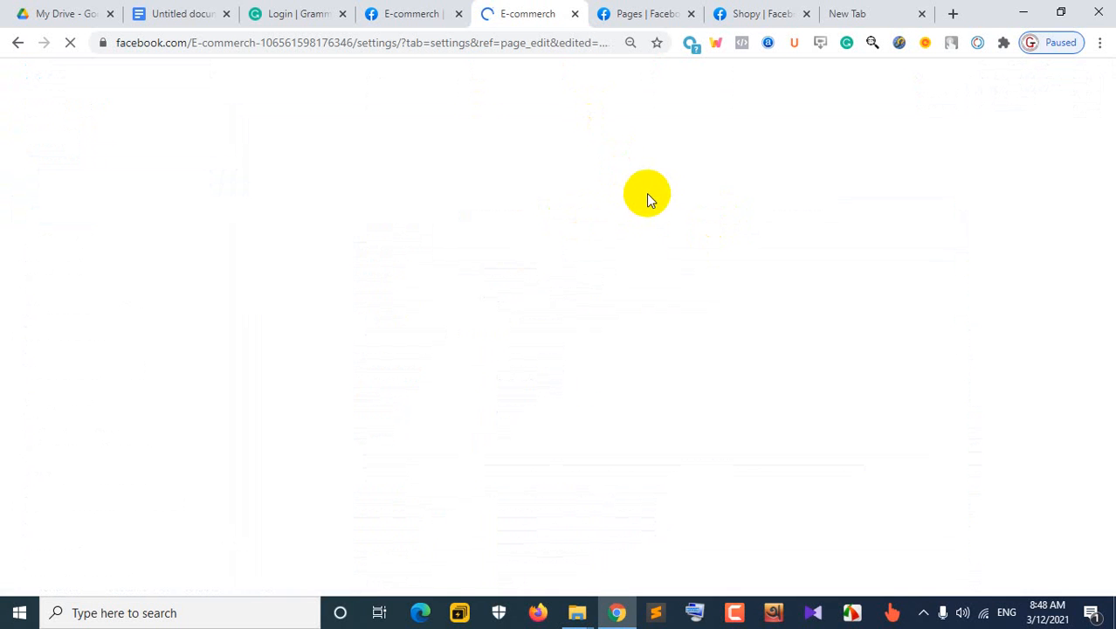
pyautogui.click(417, 13)
pyautogui.click(493, 12)
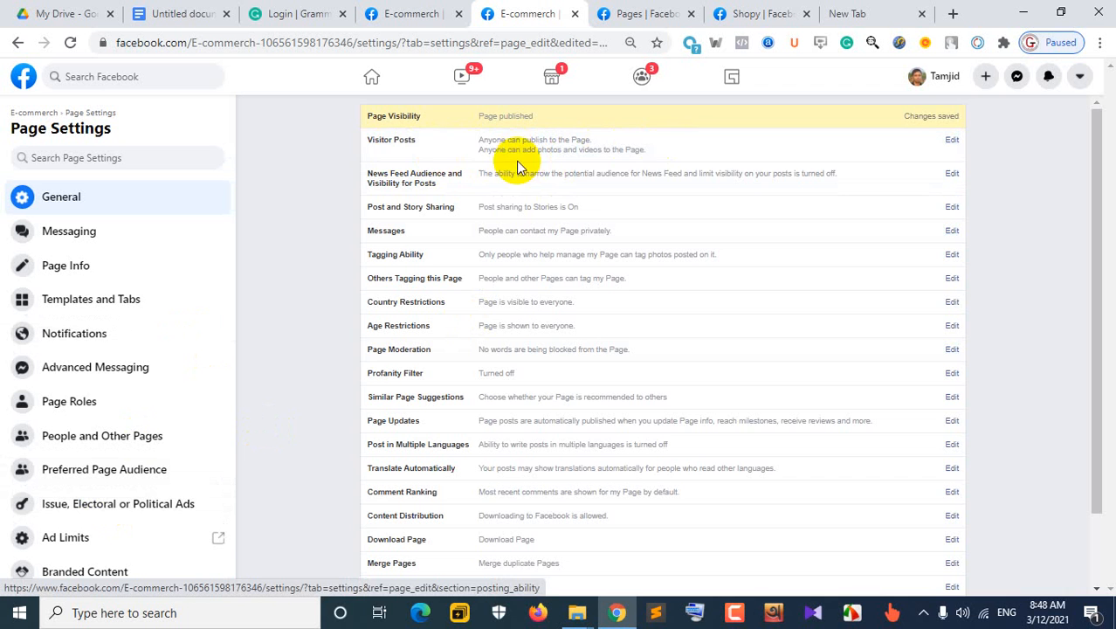
# Step: Set Visitor Posts to disable posts by other people on the Page and save the change
pyautogui.hotkey('ctrl', '+')
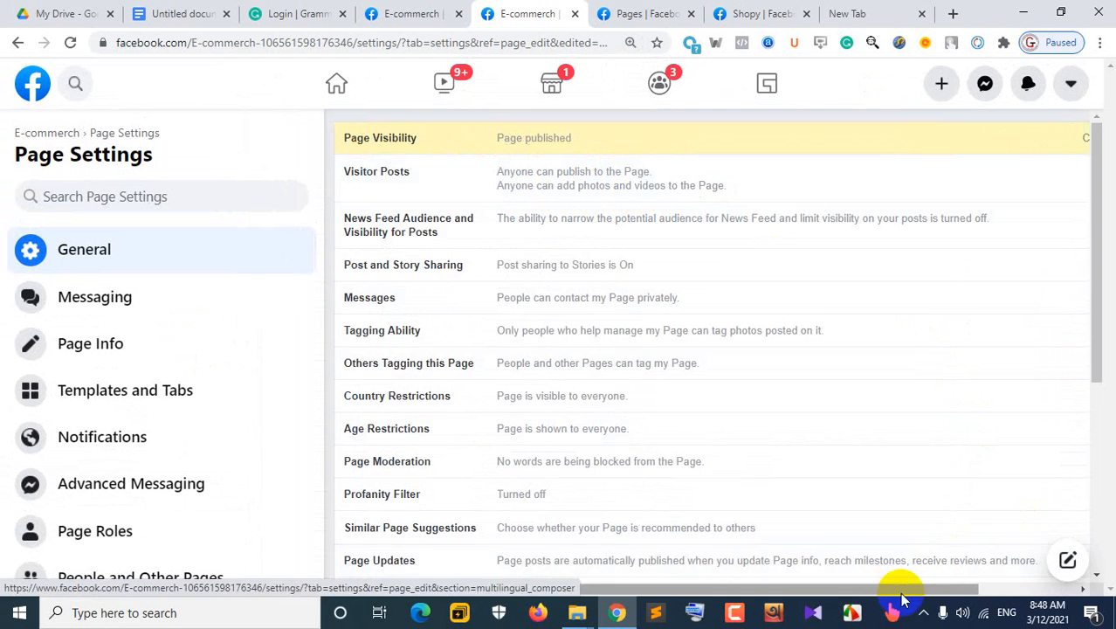
pyautogui.moveTo(890, 591)
pyautogui.mouseDown()
pyautogui.moveTo(918, 591)
pyautogui.moveTo(887, 590)
pyautogui.mouseUp()
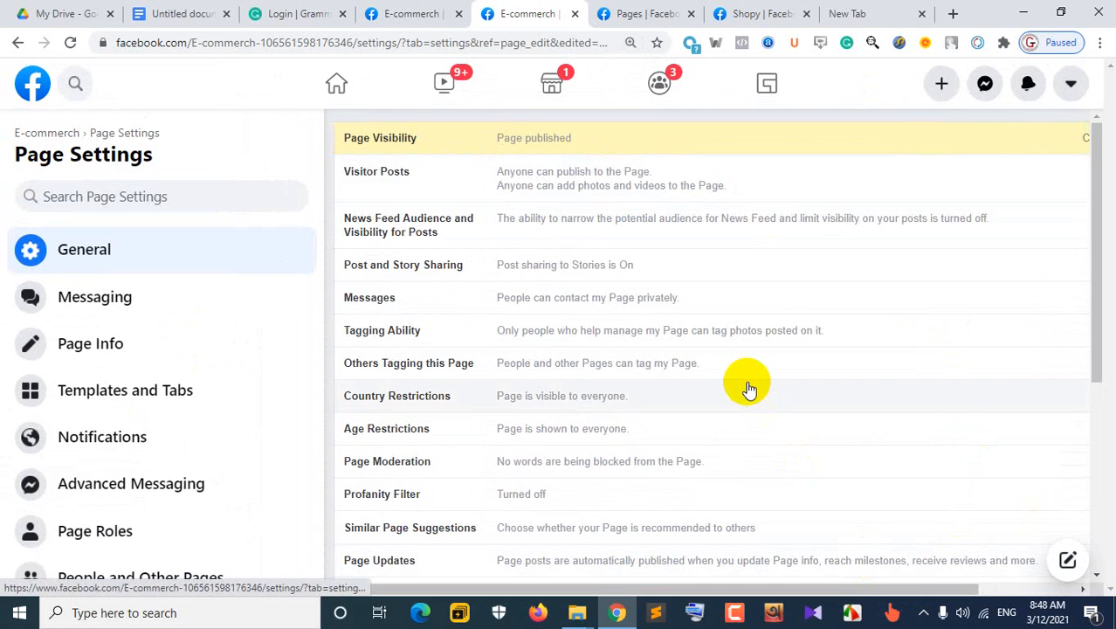
pyautogui.hotkey('ctrl', '-')
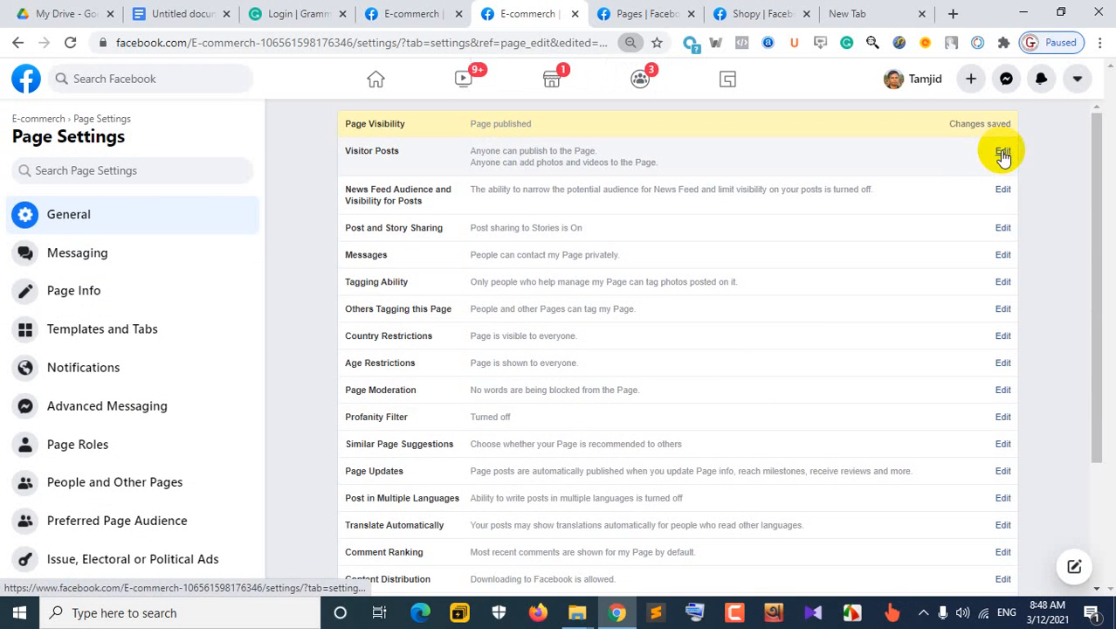
pyautogui.click(1003, 156)
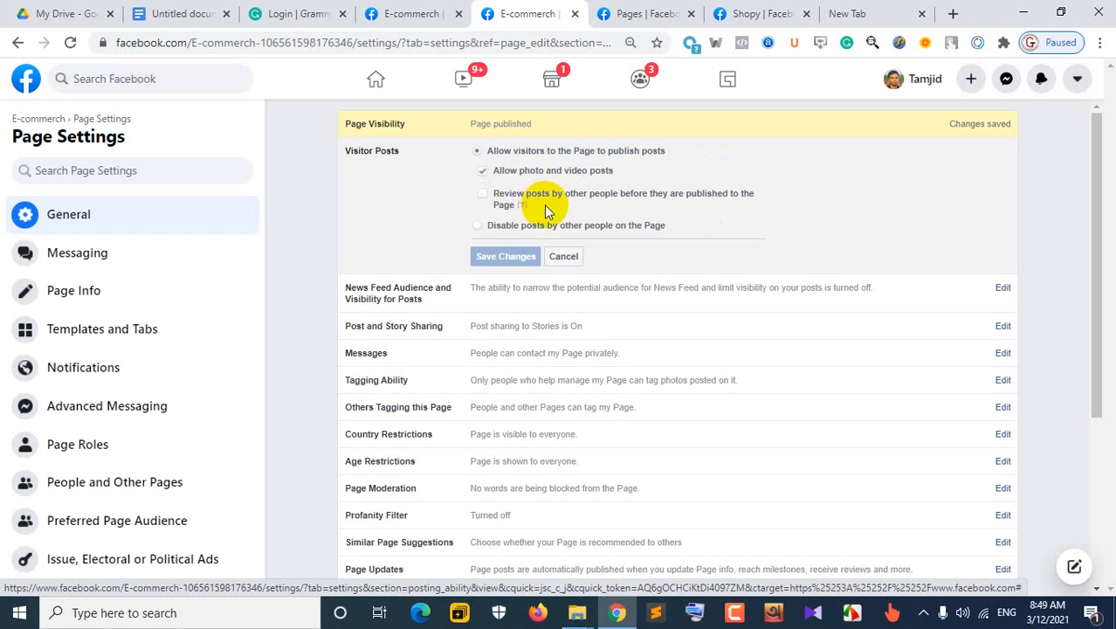
pyautogui.click(477, 226)
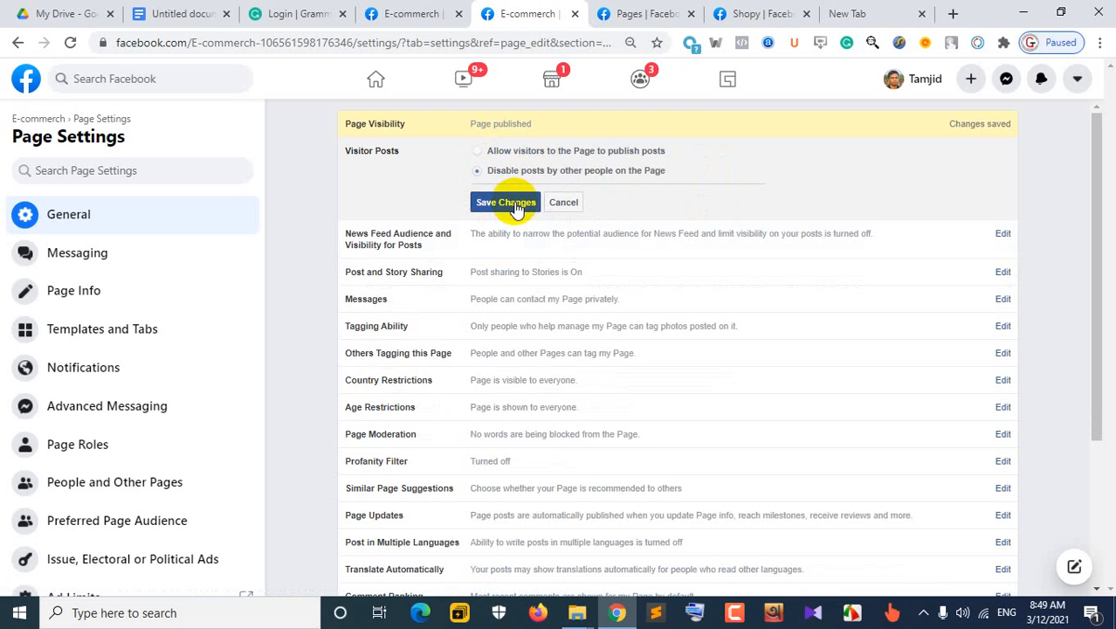
pyautogui.click(516, 204)
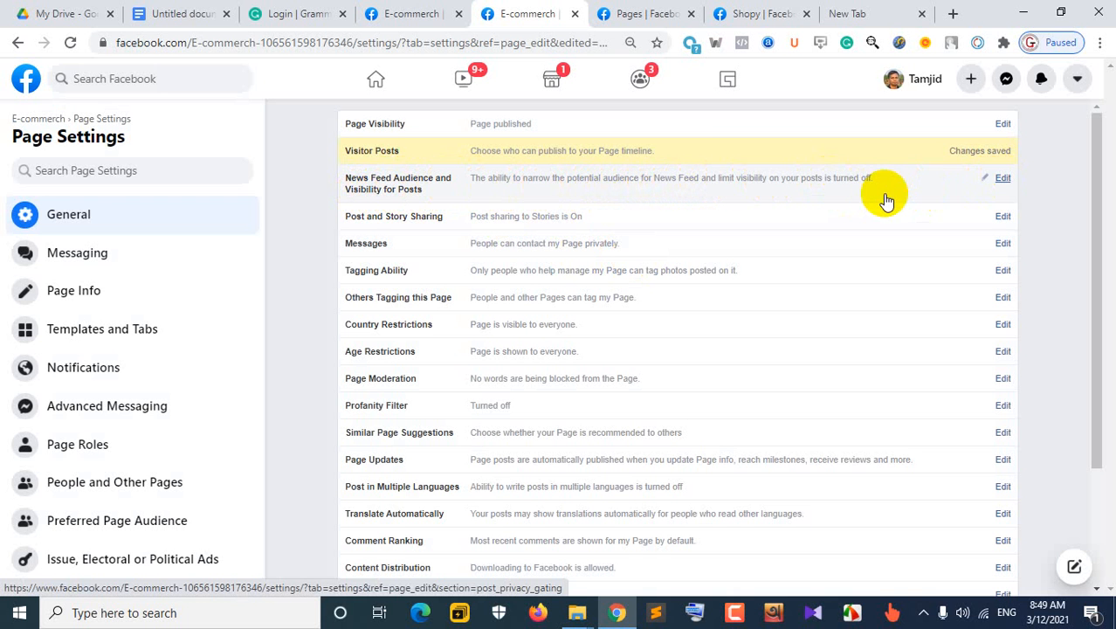
# Step: Try the option that allows News Feed audience selection and post visibility for the Page, discarding the change
pyautogui.click(1000, 179)
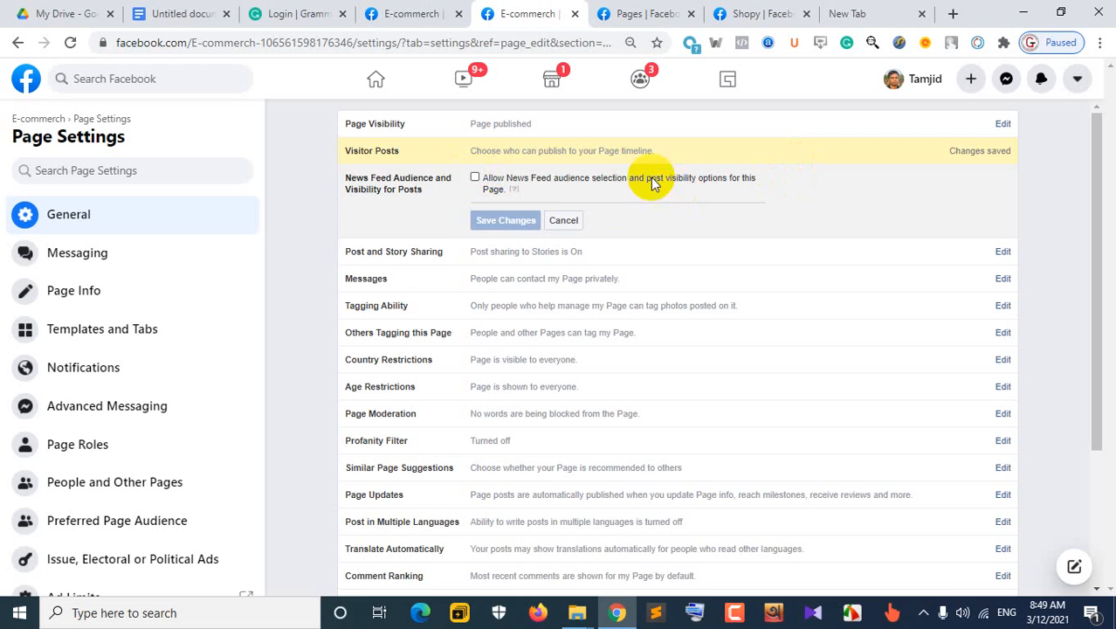
pyautogui.moveTo(513, 190)
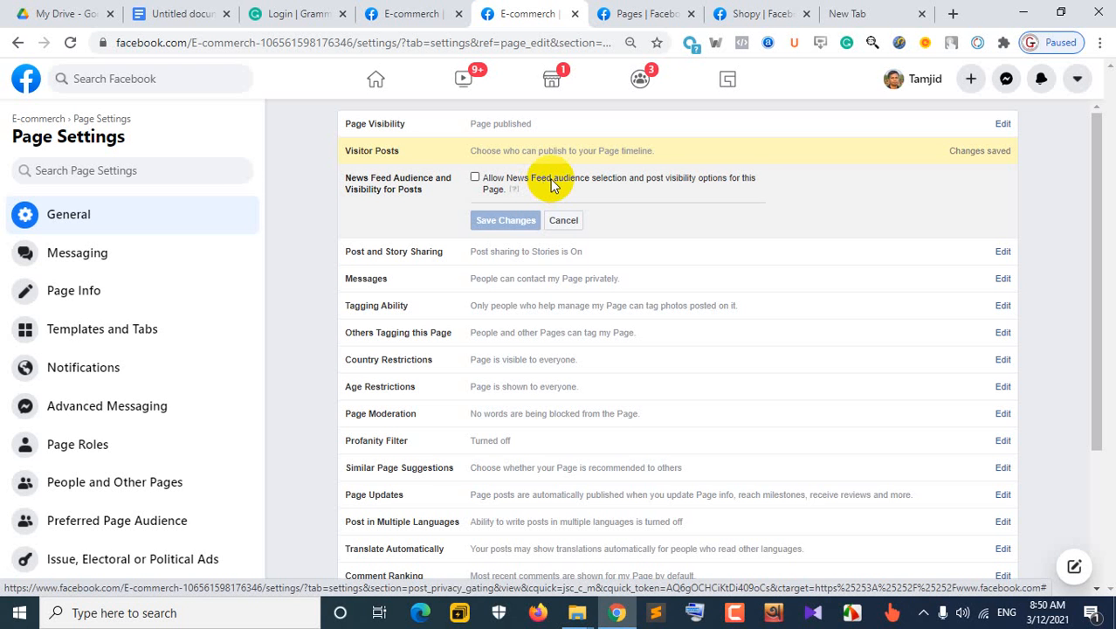
pyautogui.click(476, 178)
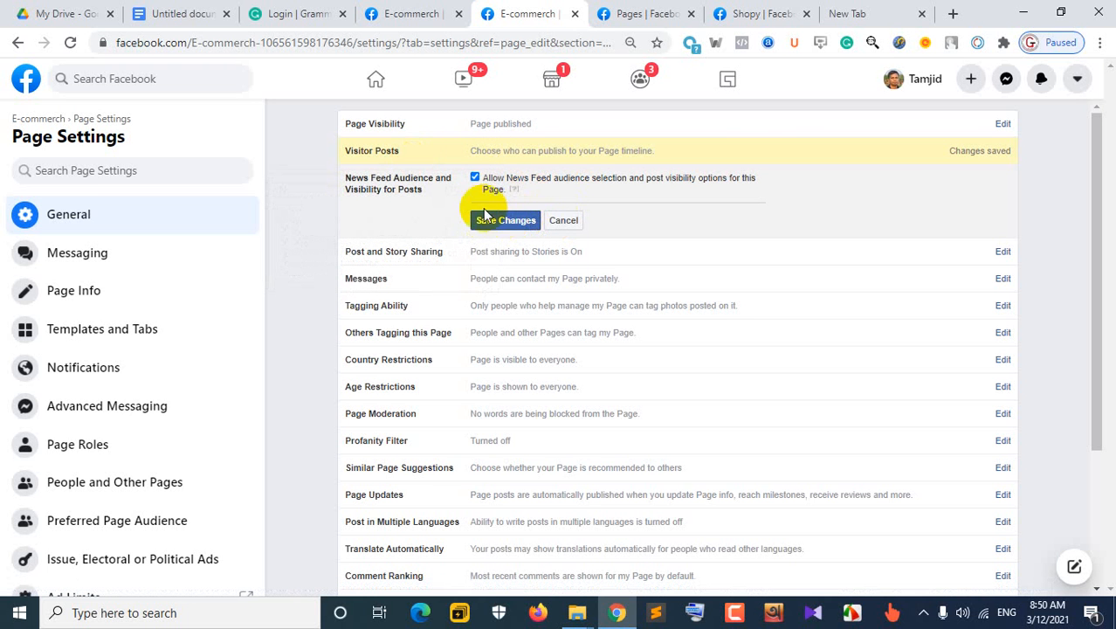
pyautogui.click(473, 179)
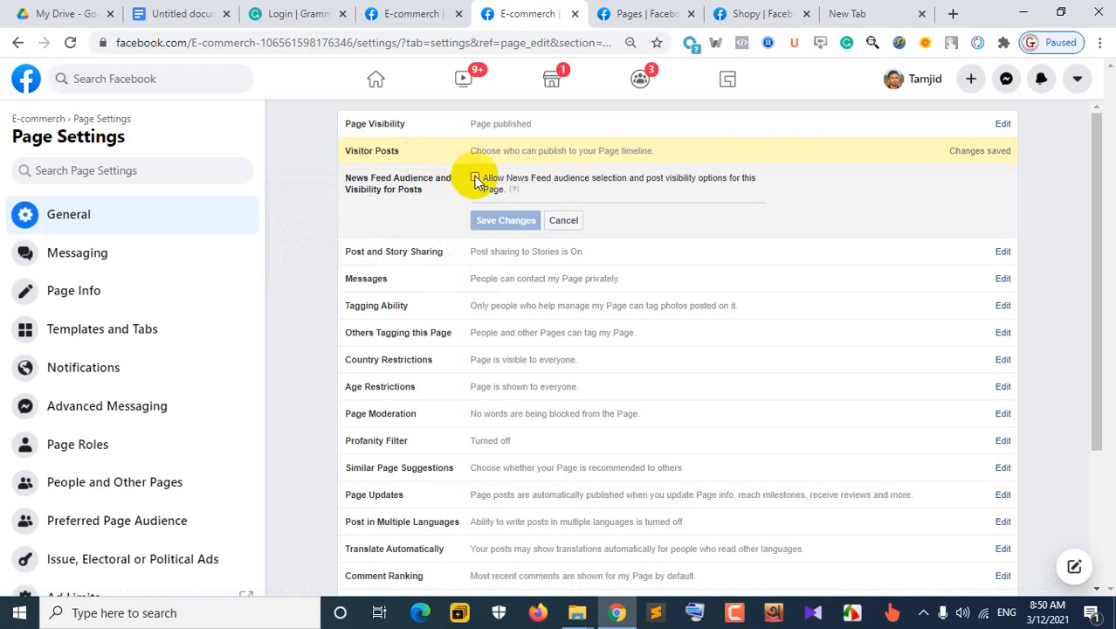
pyautogui.click(566, 220)
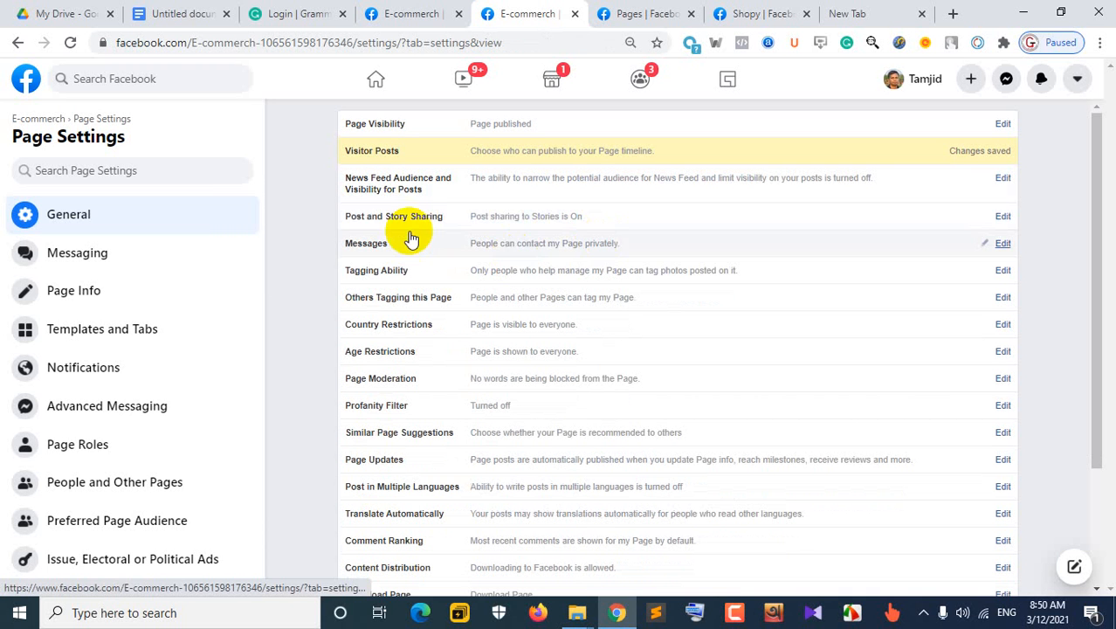
# Step: Review the Post and Story Sharing options and the Messages option without changing either
pyautogui.click(1001, 218)
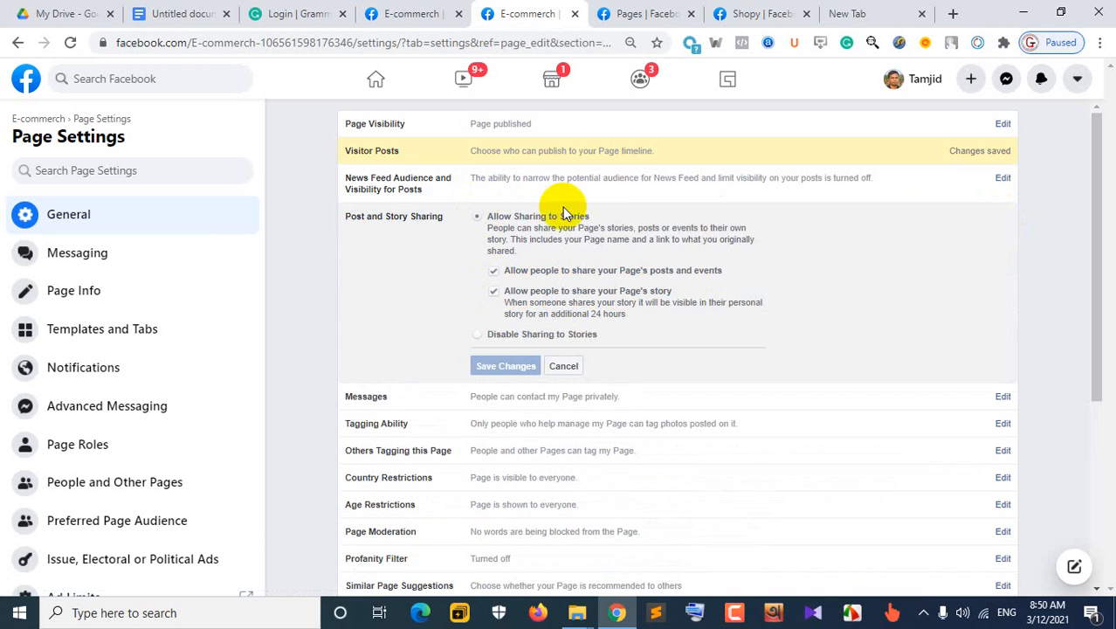
pyautogui.click(566, 366)
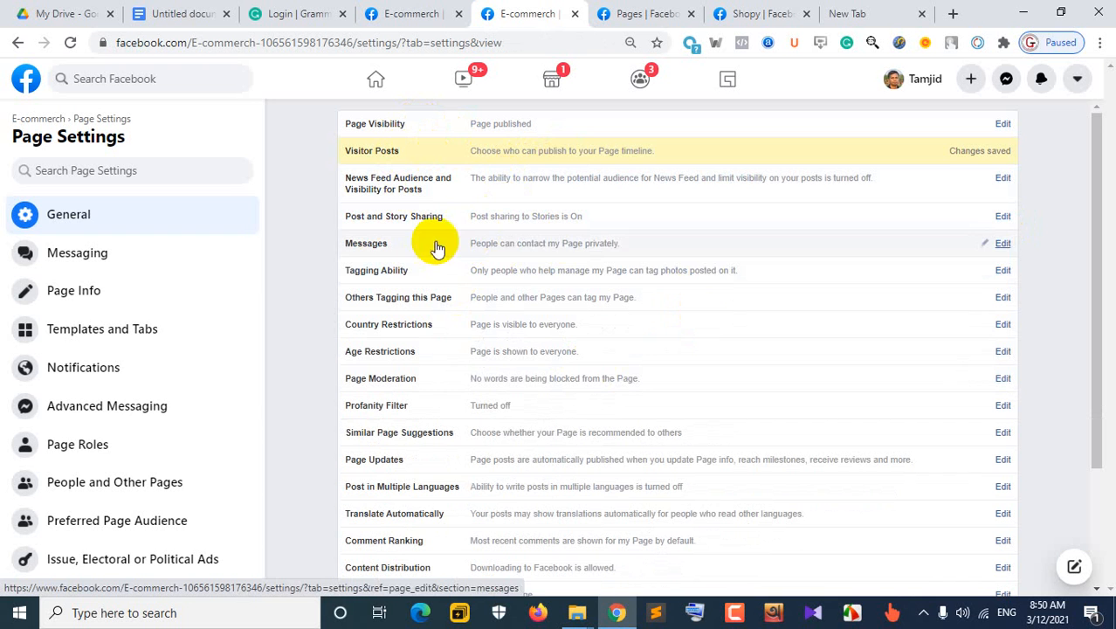
pyautogui.click(550, 253)
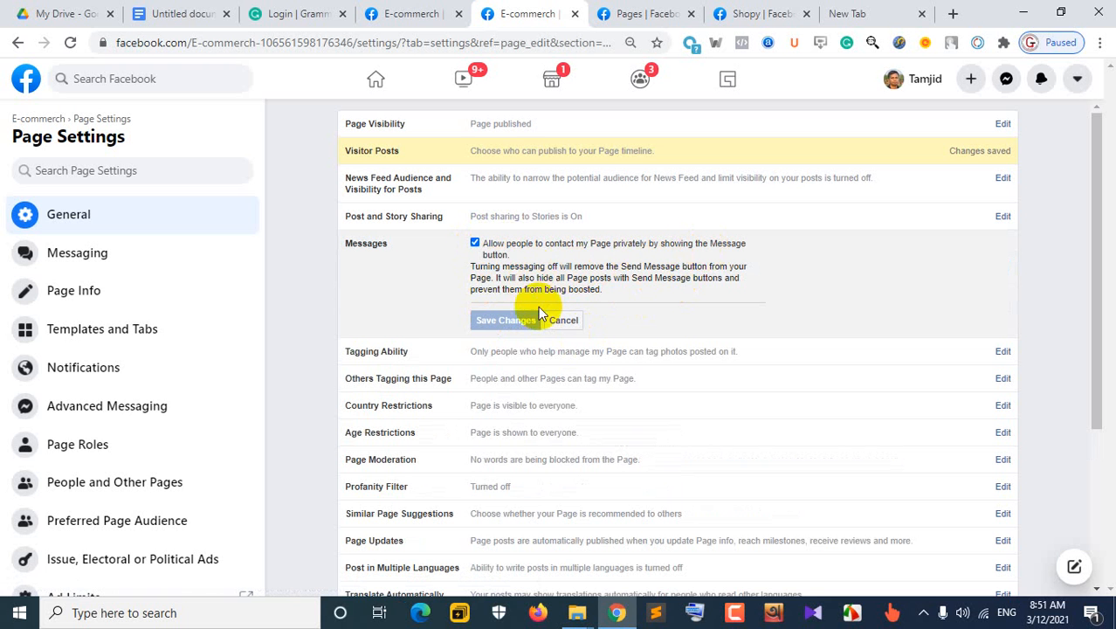
pyautogui.click(566, 321)
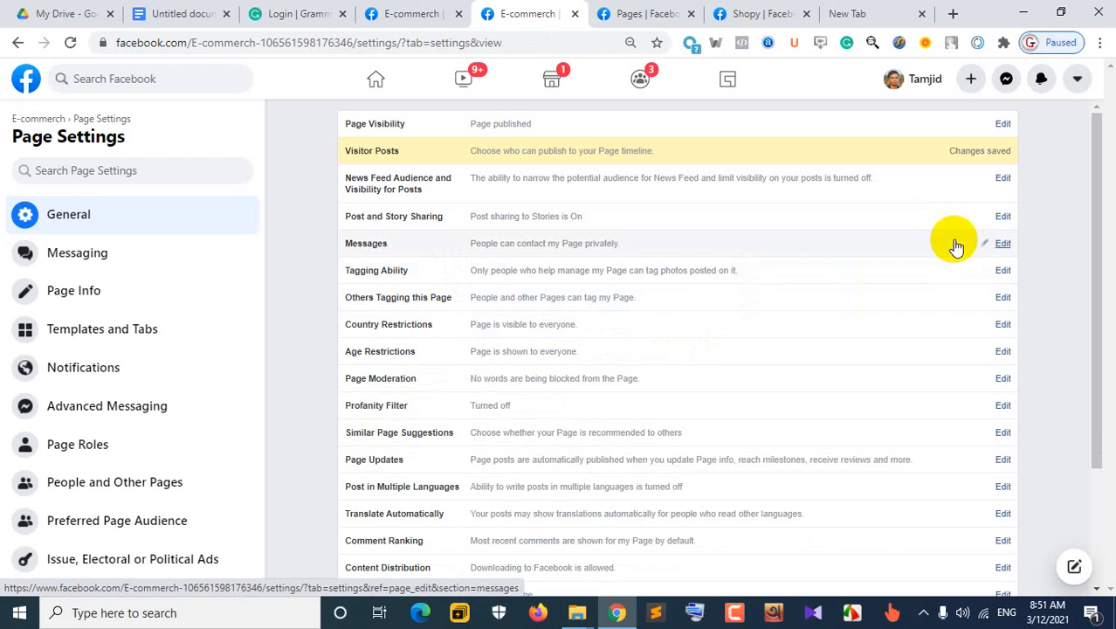
# Step: Review the Tagging Ability option and the Country Restrictions options without changing either
pyautogui.click(1003, 272)
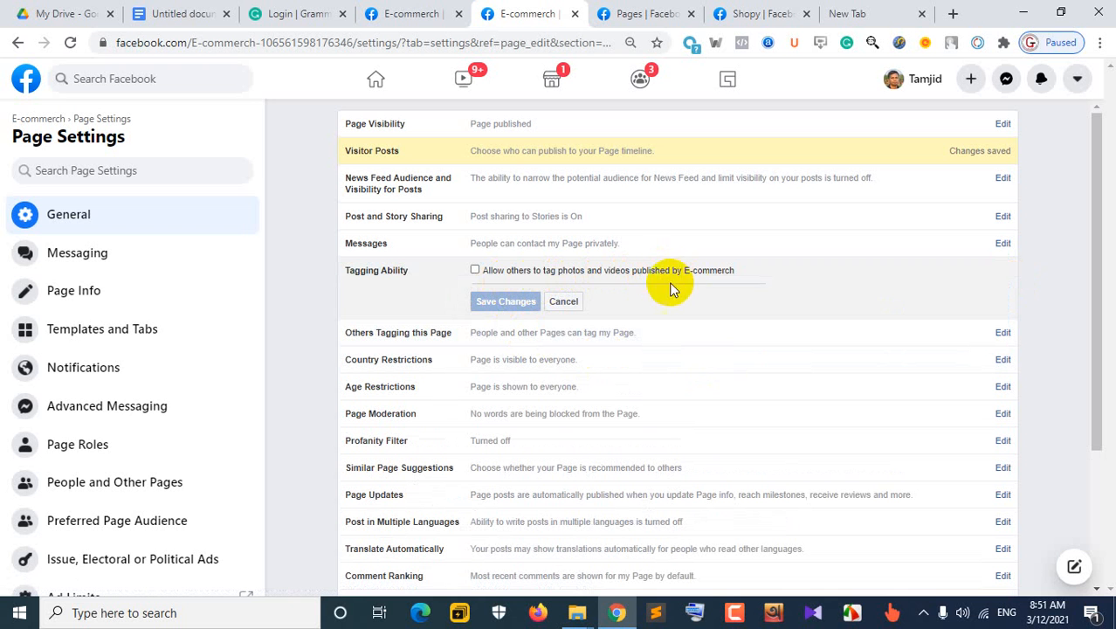
pyautogui.click(561, 303)
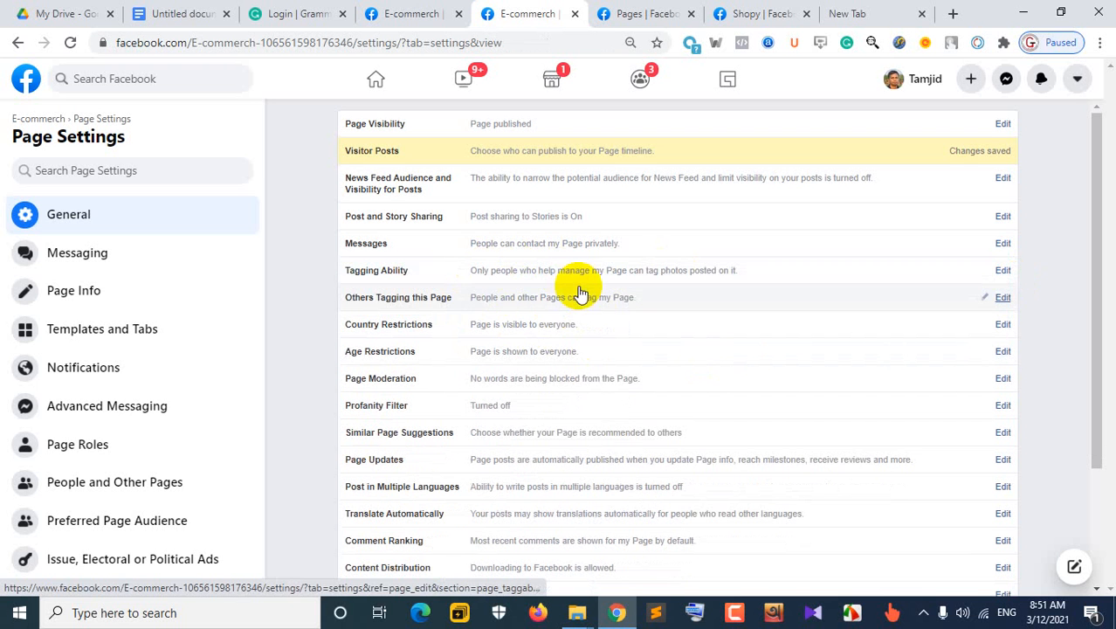
pyautogui.scroll(-2, 472, 325)
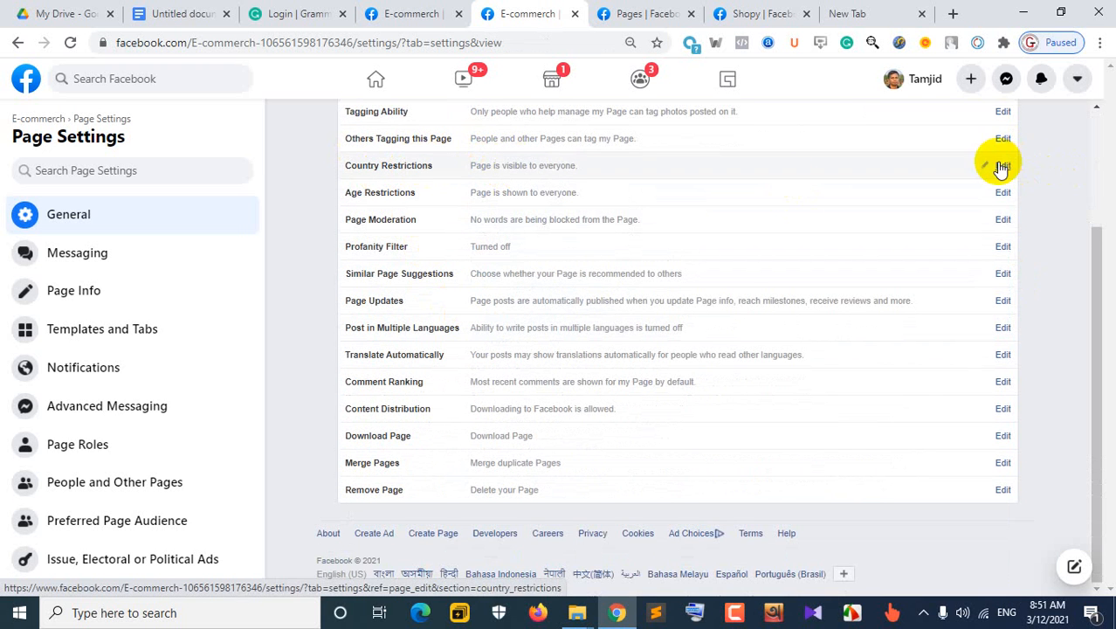
pyautogui.click(525, 166)
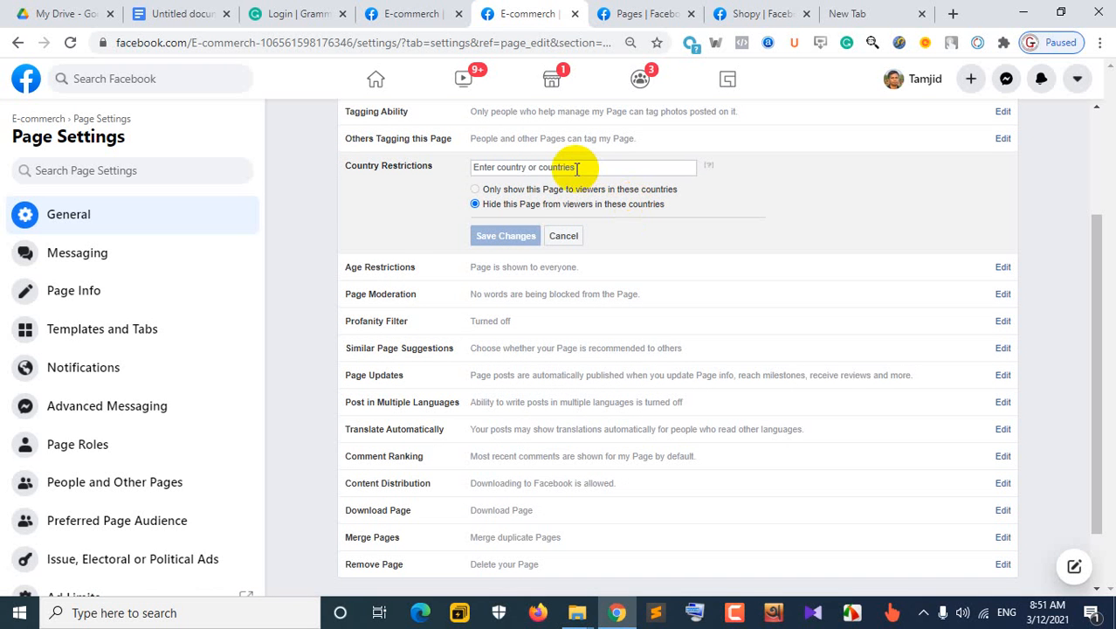
pyautogui.click(566, 236)
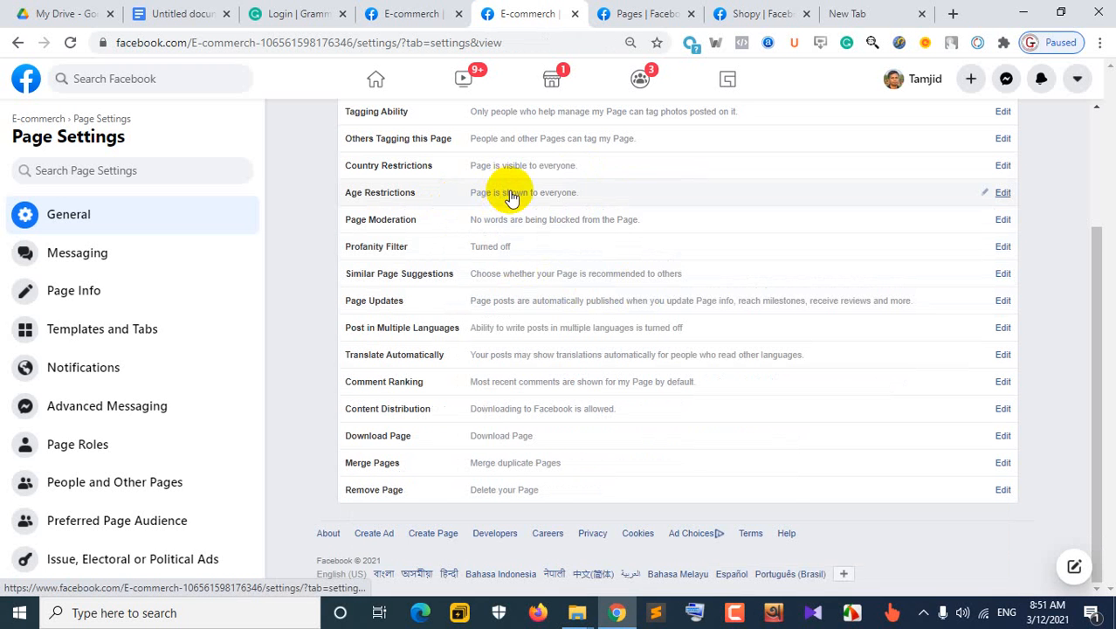
# Step: Review the available Age Restrictions choices and close the setting without changing it
pyautogui.click(590, 198)
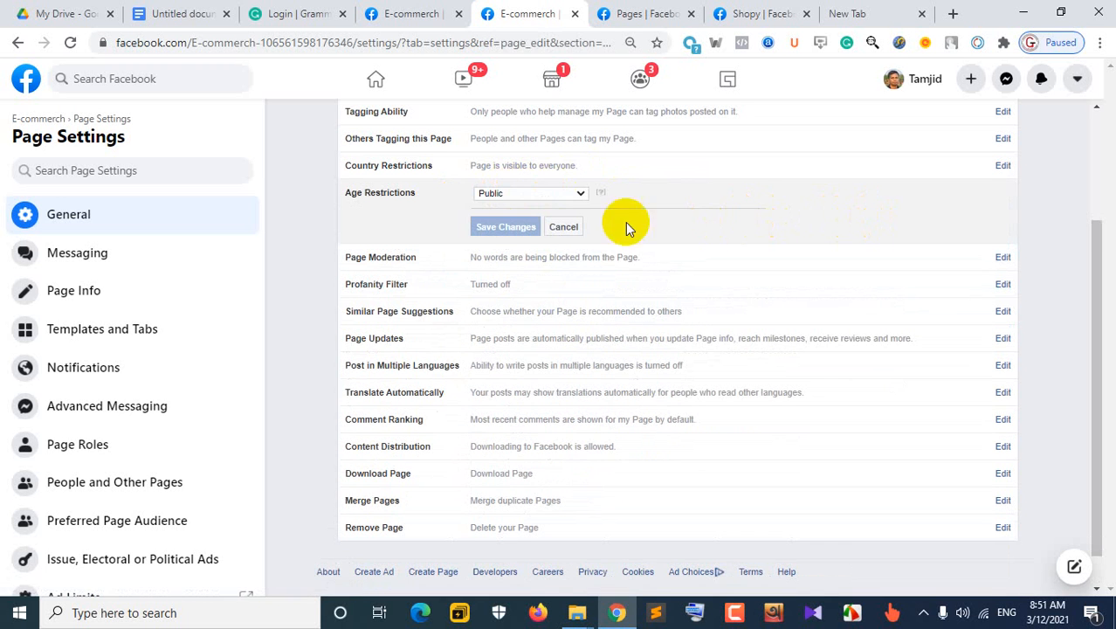
pyautogui.click(553, 196)
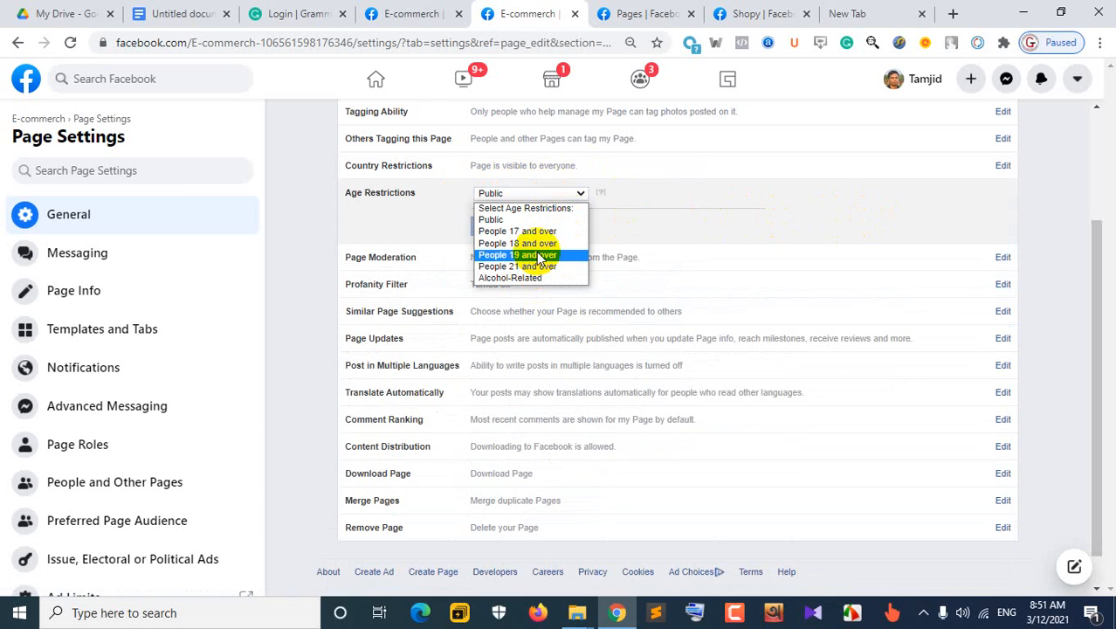
pyautogui.click(653, 183)
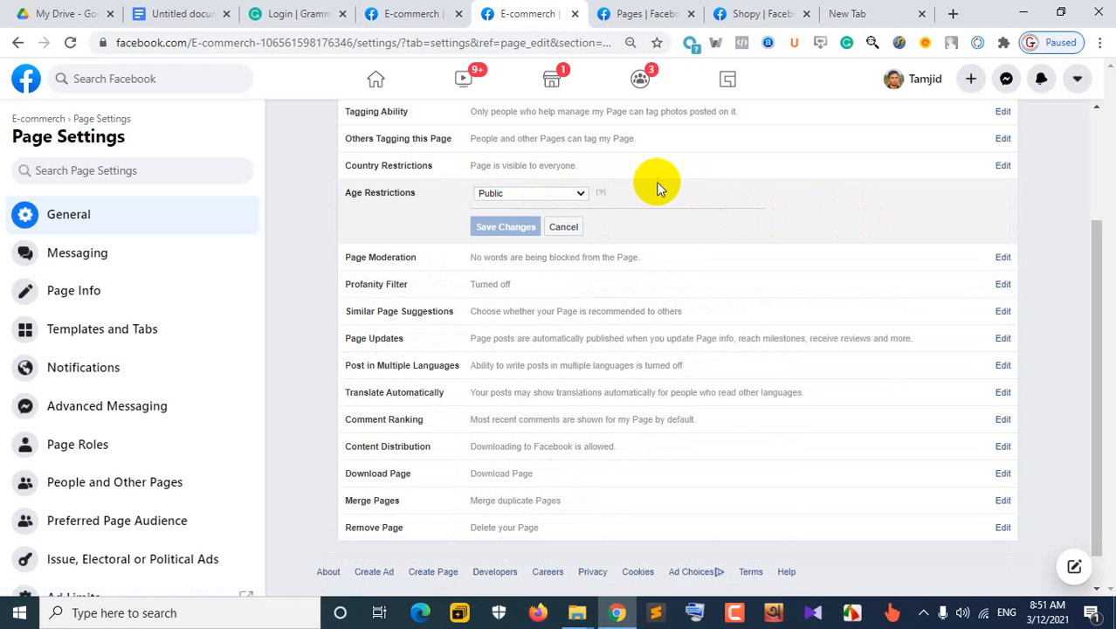
pyautogui.click(575, 228)
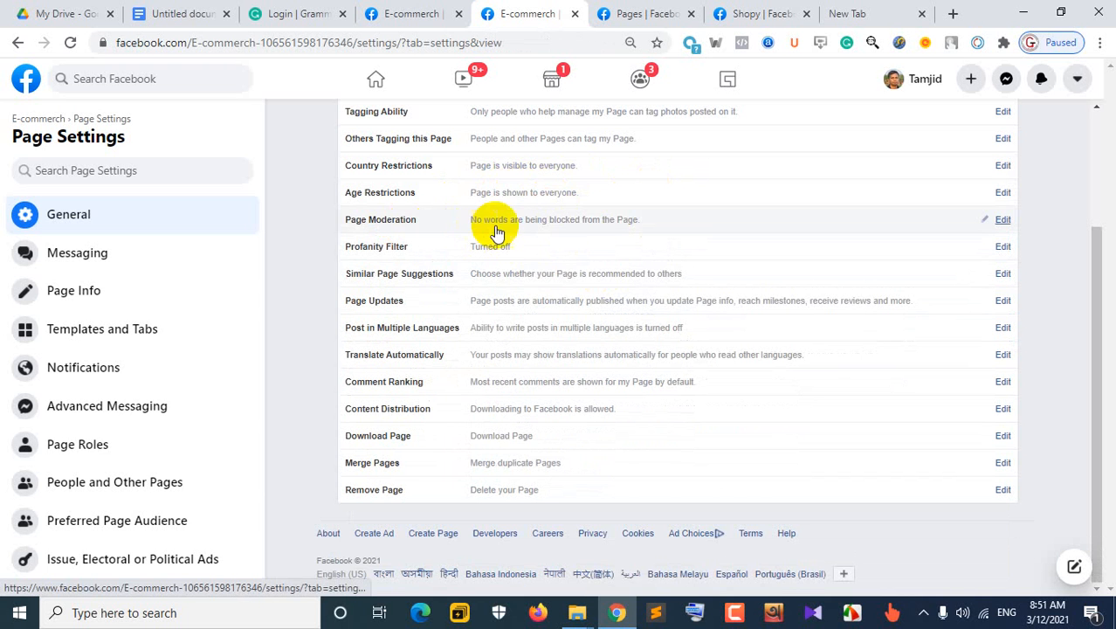
# Step: Review the Page Moderation word-blocking options, including browsing local folders for a CSV upload, and leave without adding any words
pyautogui.click(999, 219)
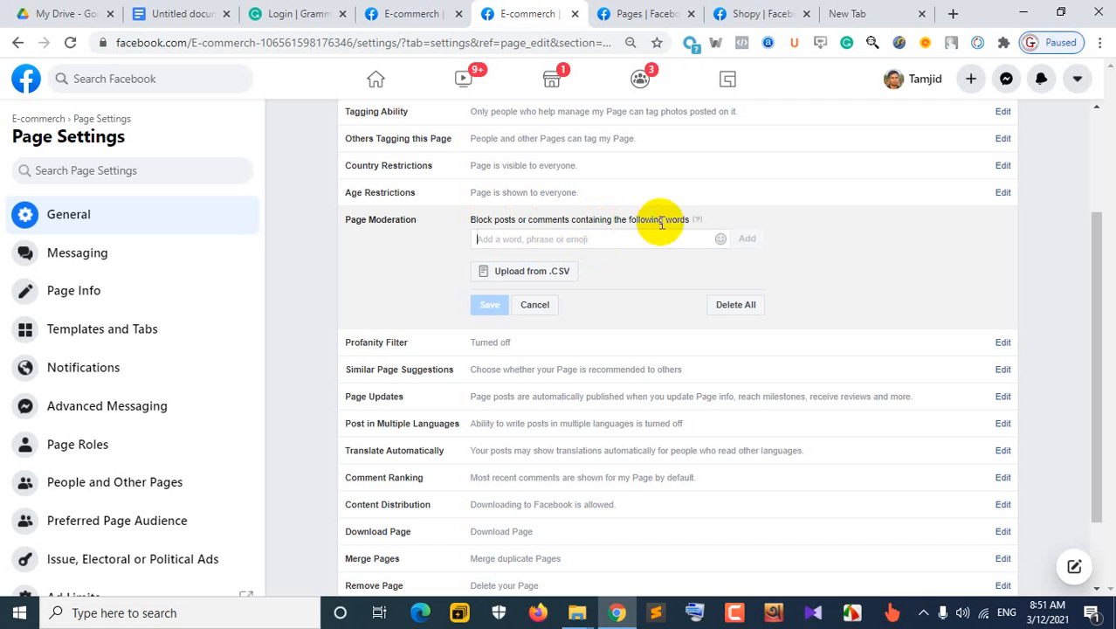
pyautogui.moveTo(695, 219)
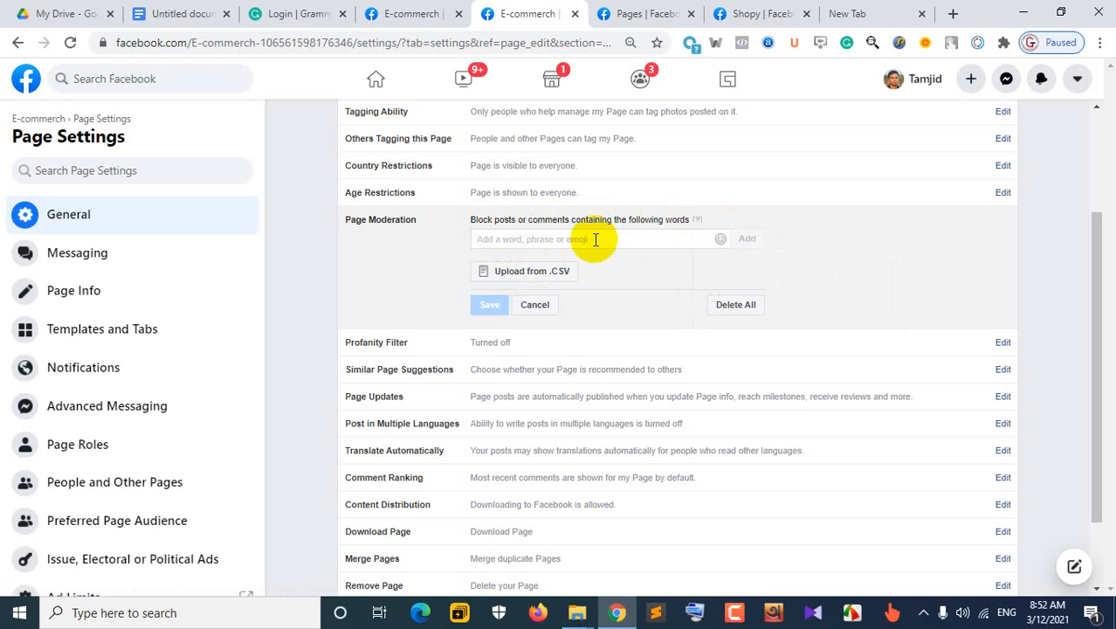
pyautogui.click(548, 272)
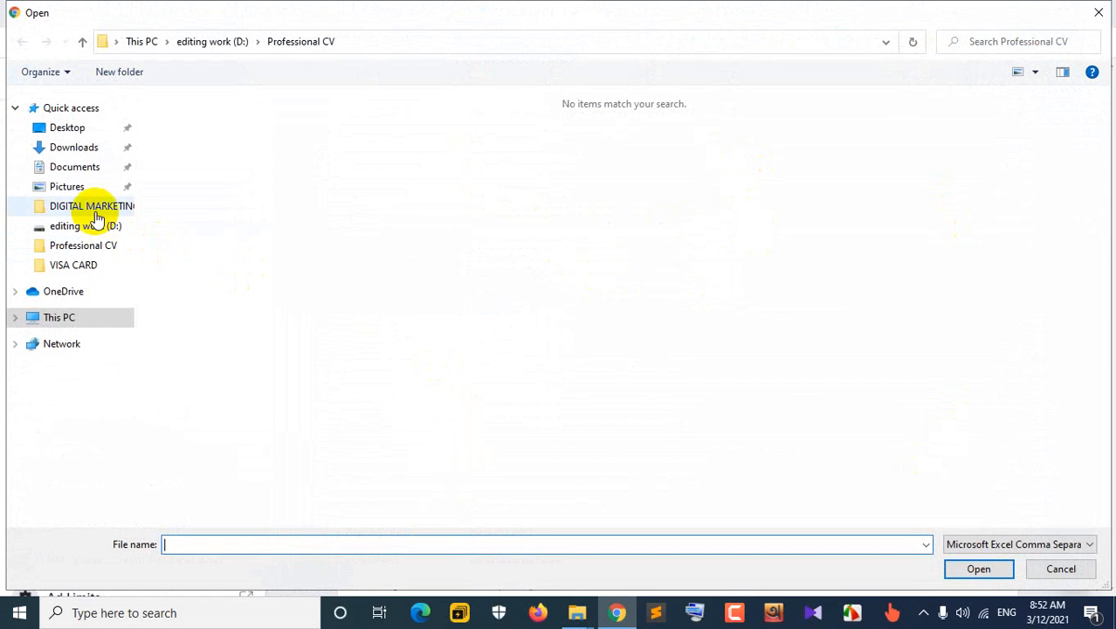
pyautogui.click(73, 147)
pyautogui.click(67, 127)
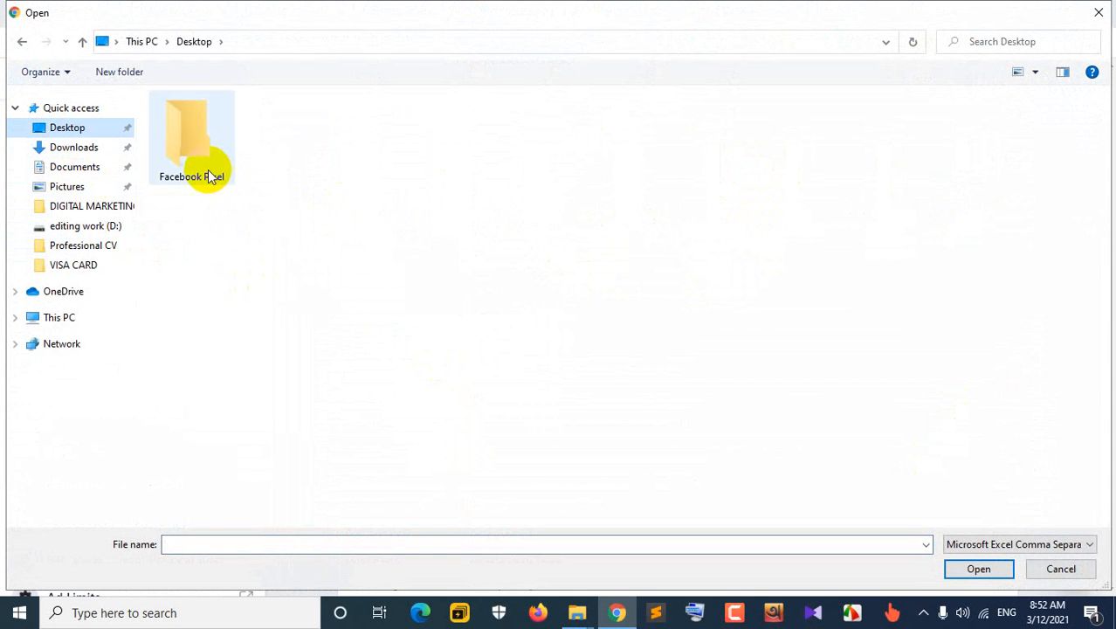
pyautogui.click(77, 254)
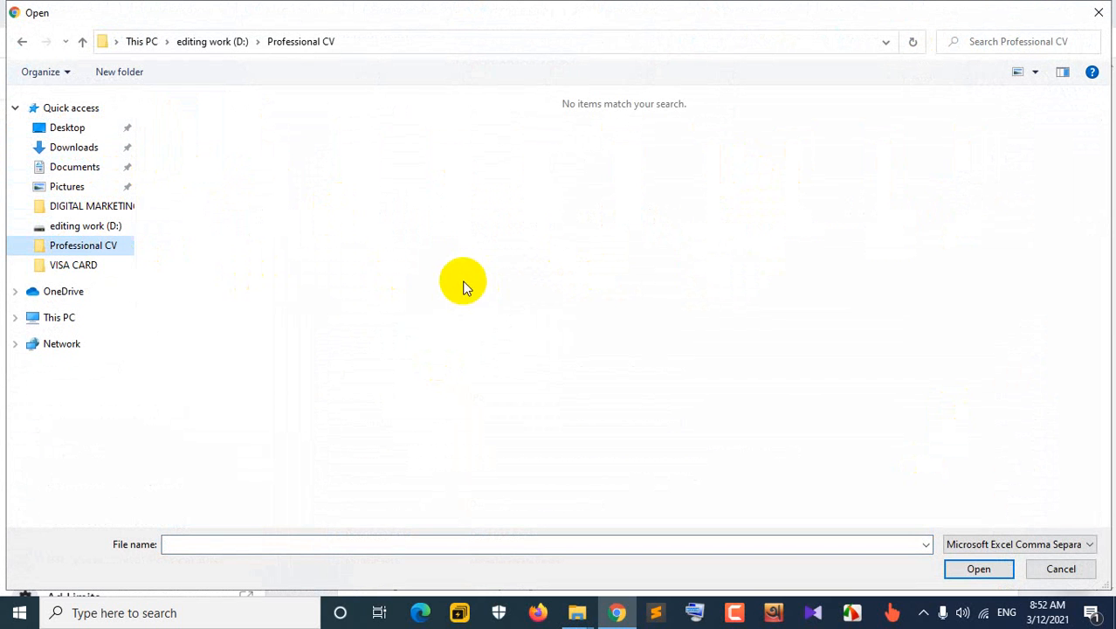
pyautogui.click(1096, 14)
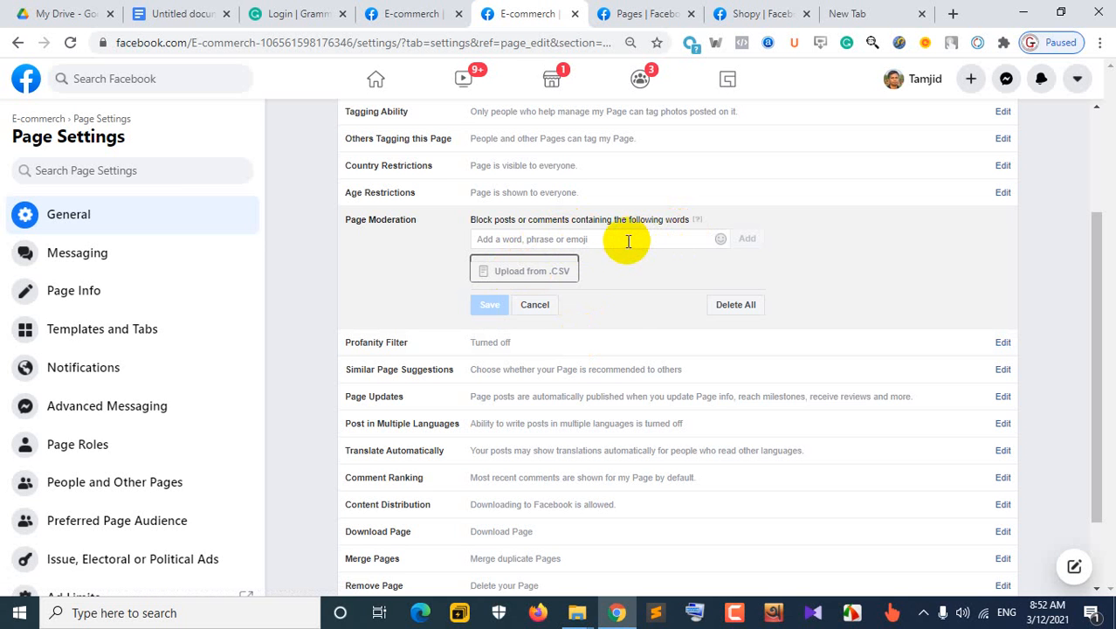
pyautogui.click(535, 306)
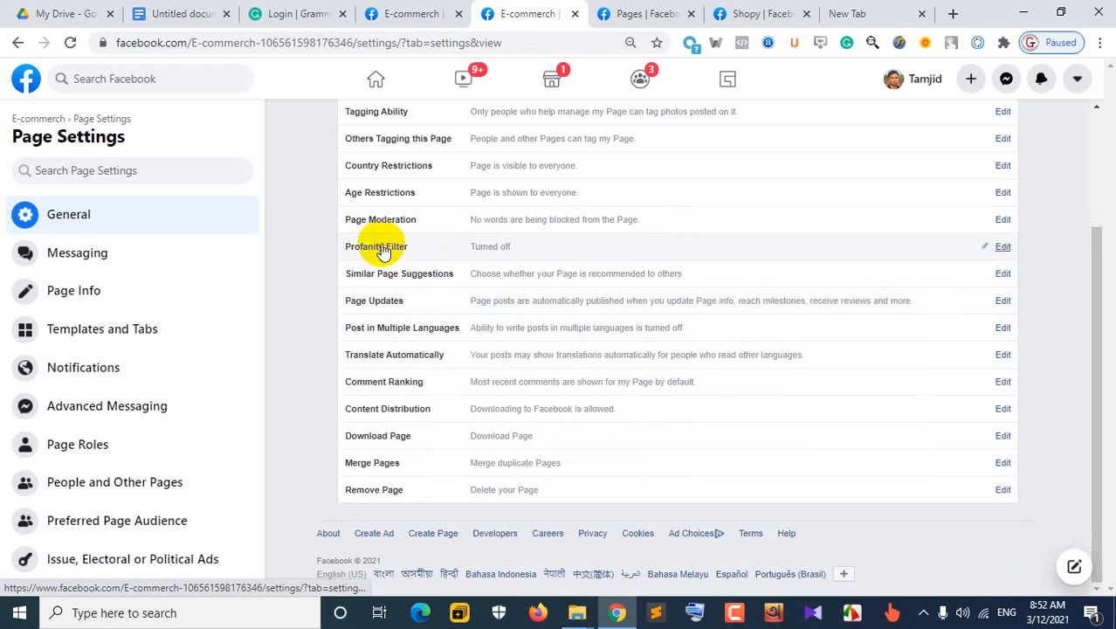
# Step: Review the available Profanity Filter levels and close the setting without changing it
pyautogui.click(511, 248)
pyautogui.click(515, 248)
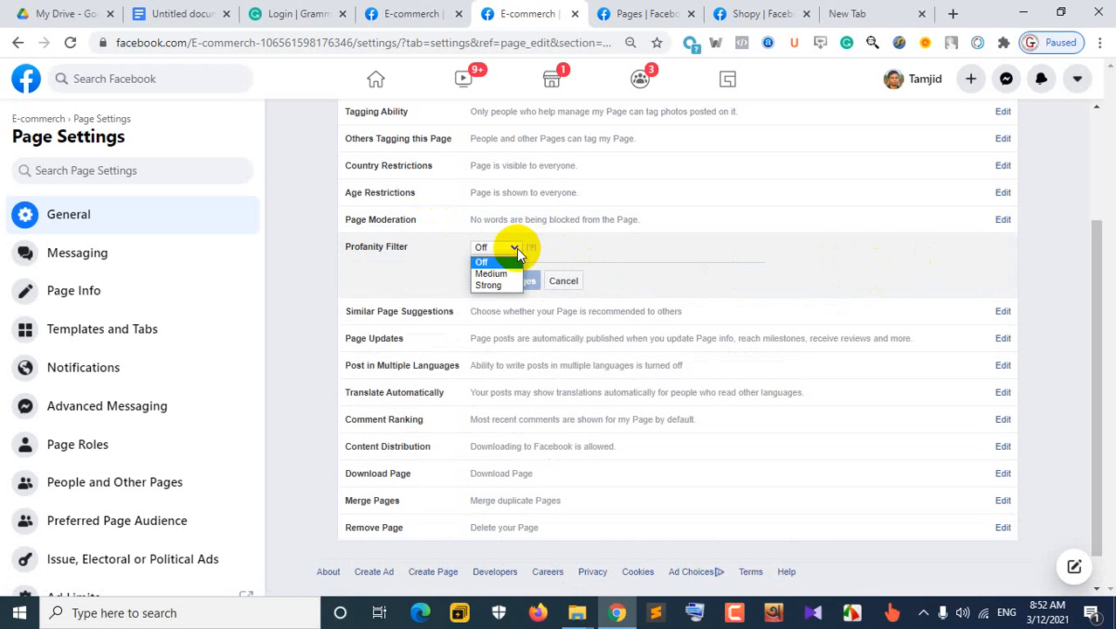
pyautogui.click(643, 268)
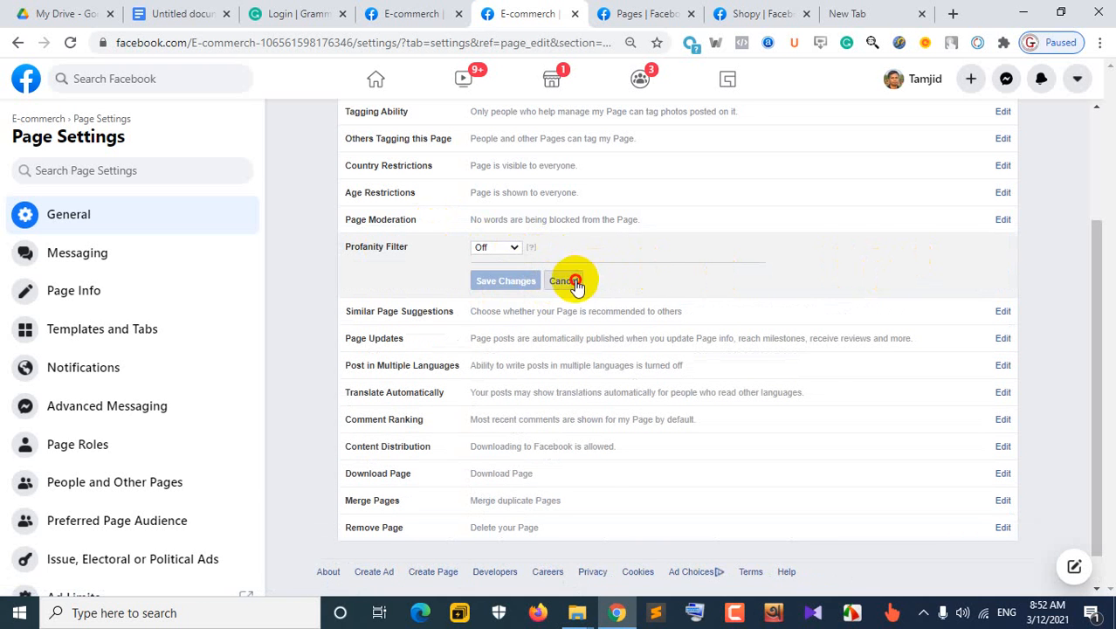
pyautogui.click(563, 280)
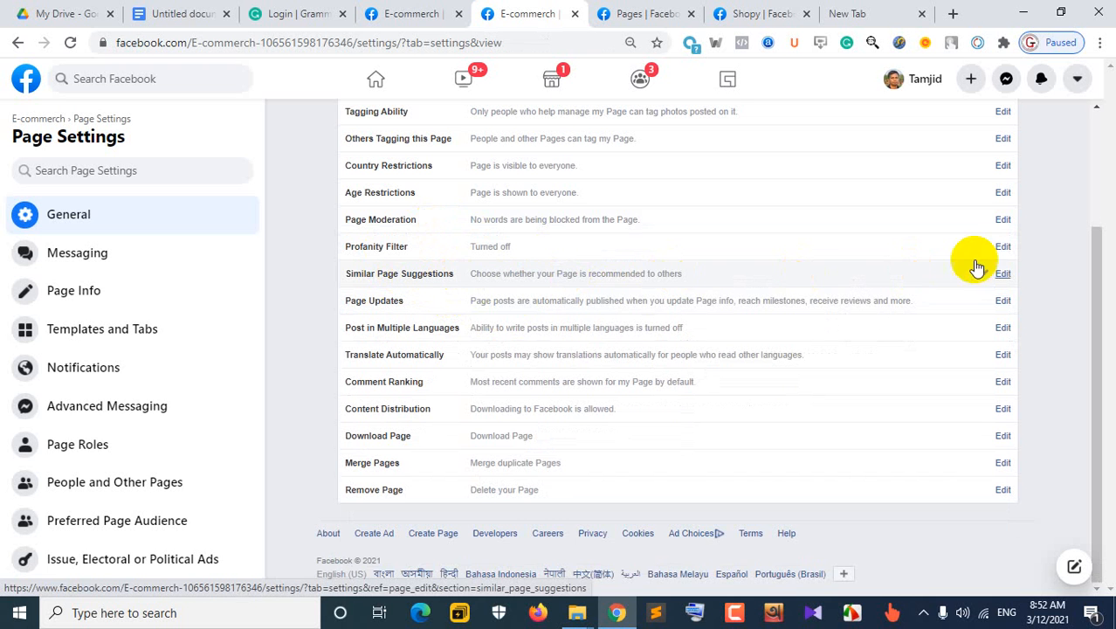
# Step: Review the Similar Page Suggestions option and the Remove Page option without changing either
pyautogui.click(1000, 276)
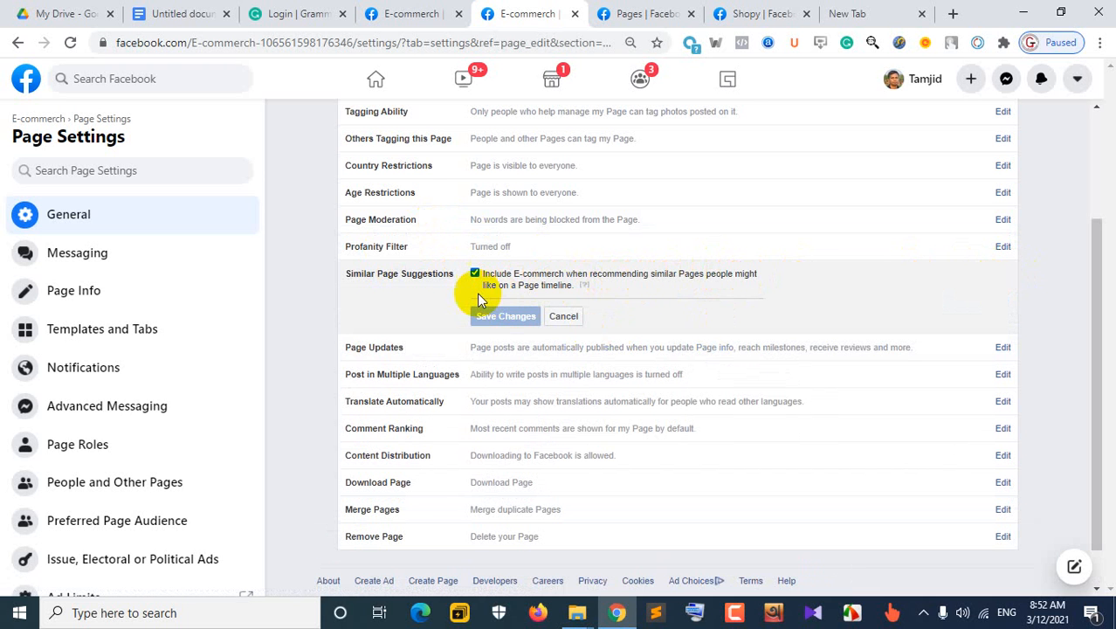
pyautogui.click(572, 318)
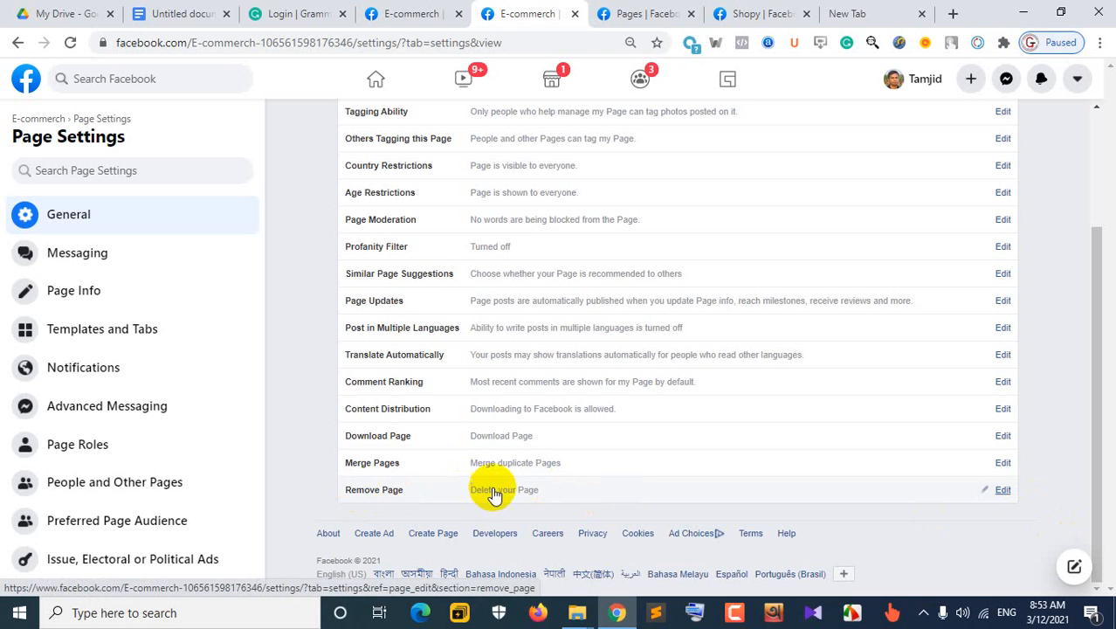
pyautogui.click(1003, 490)
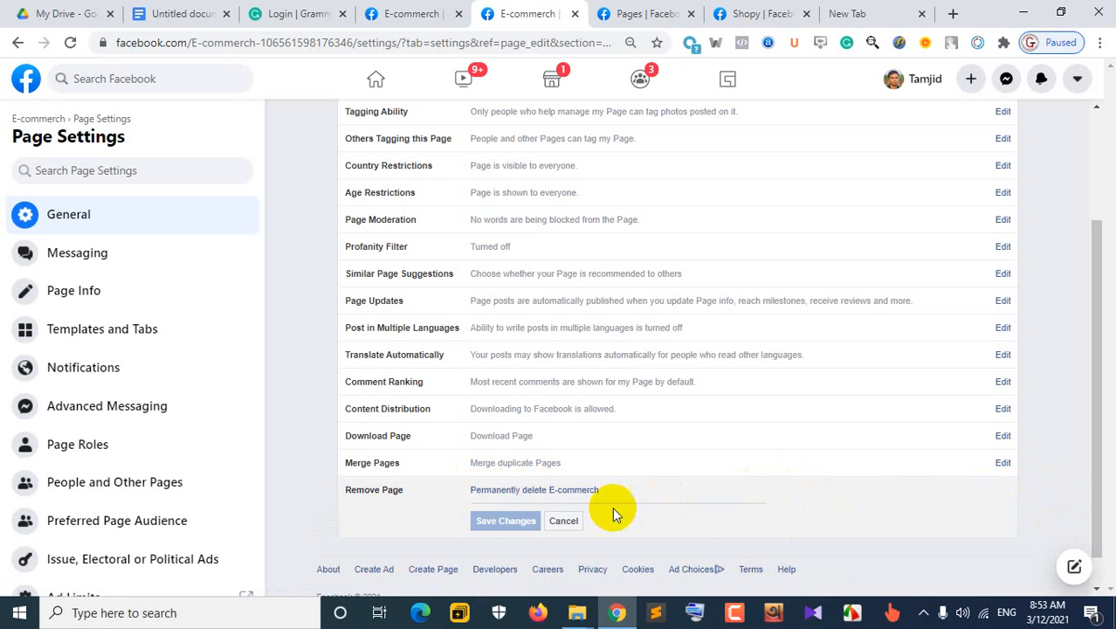
pyautogui.click(560, 522)
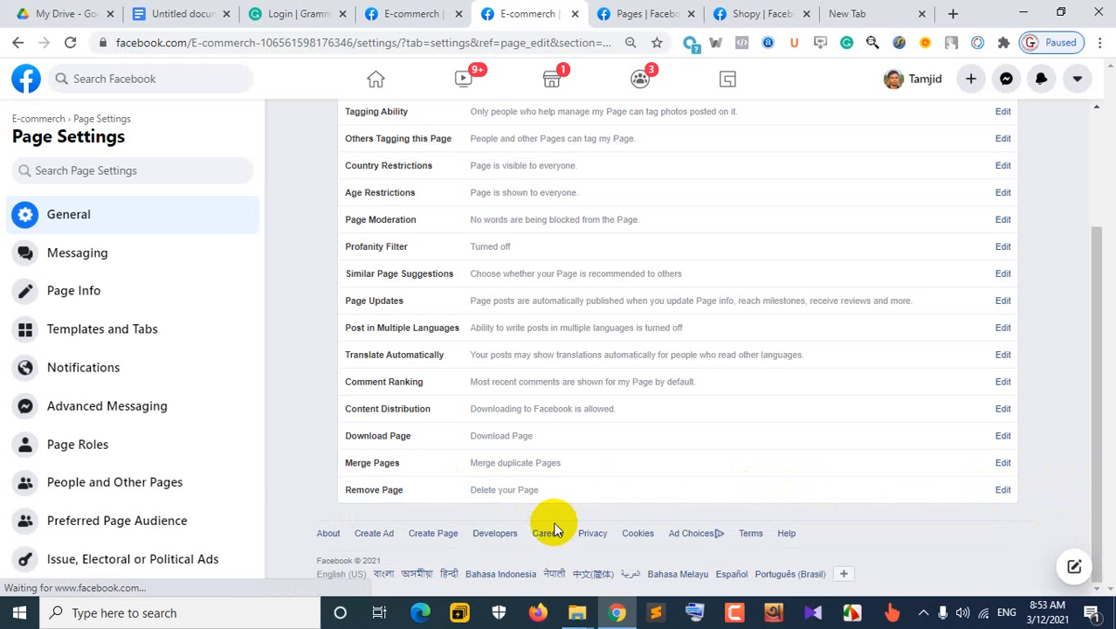
# Step: Review the Download Page options for requesting a copy of the Page information, and return to the Page settings without creating a file
pyautogui.click(539, 441)
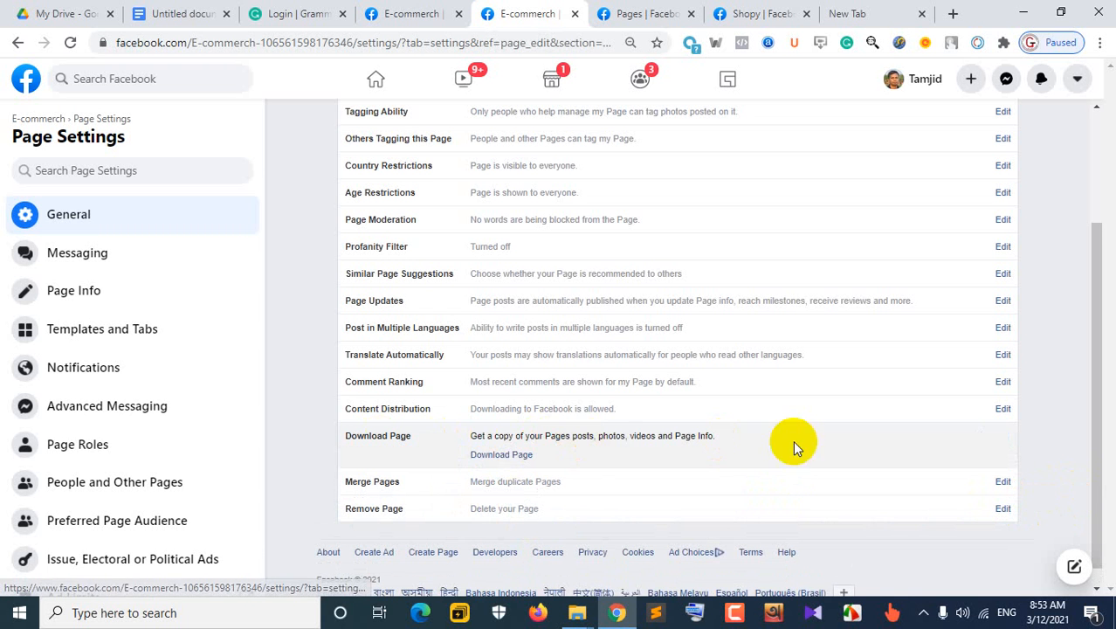
pyautogui.click(502, 455)
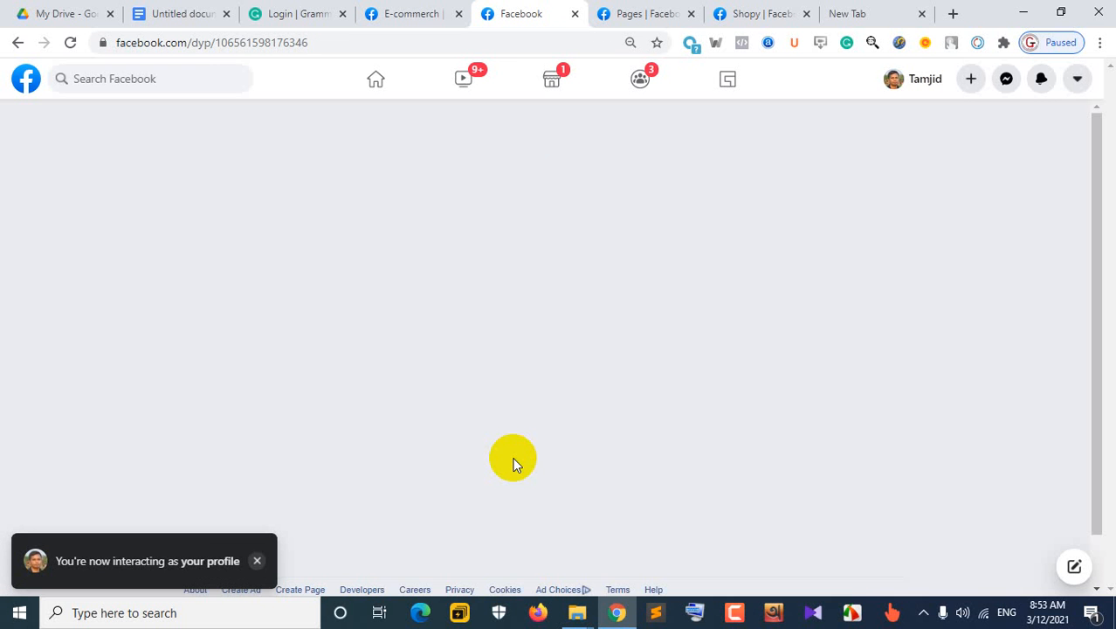
pyautogui.scroll(-3, 489, 393)
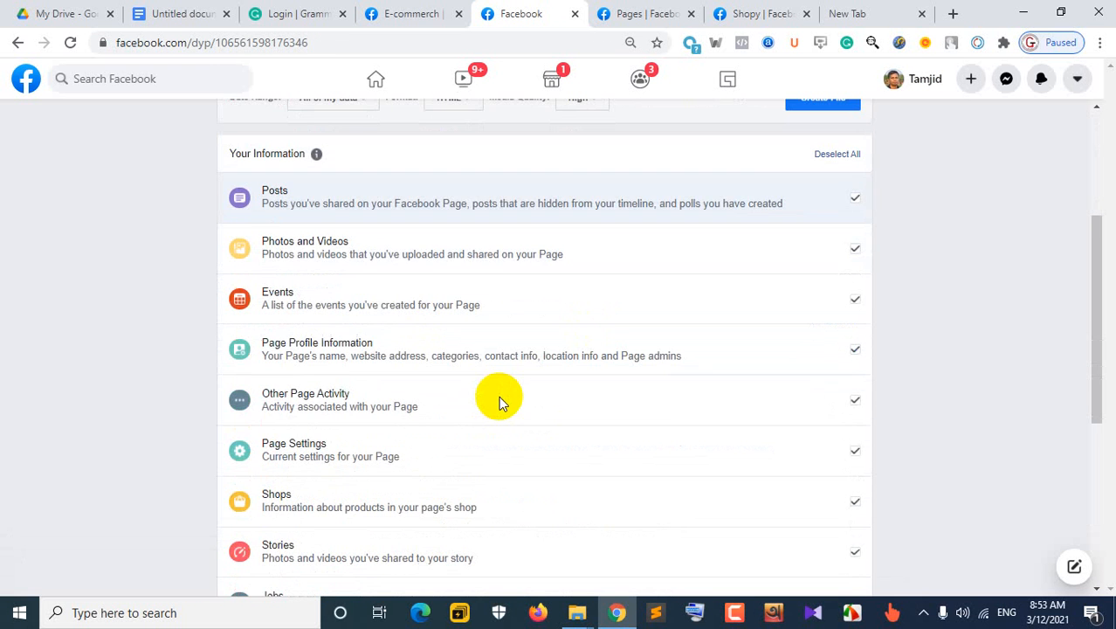
pyautogui.scroll(3, 499, 400)
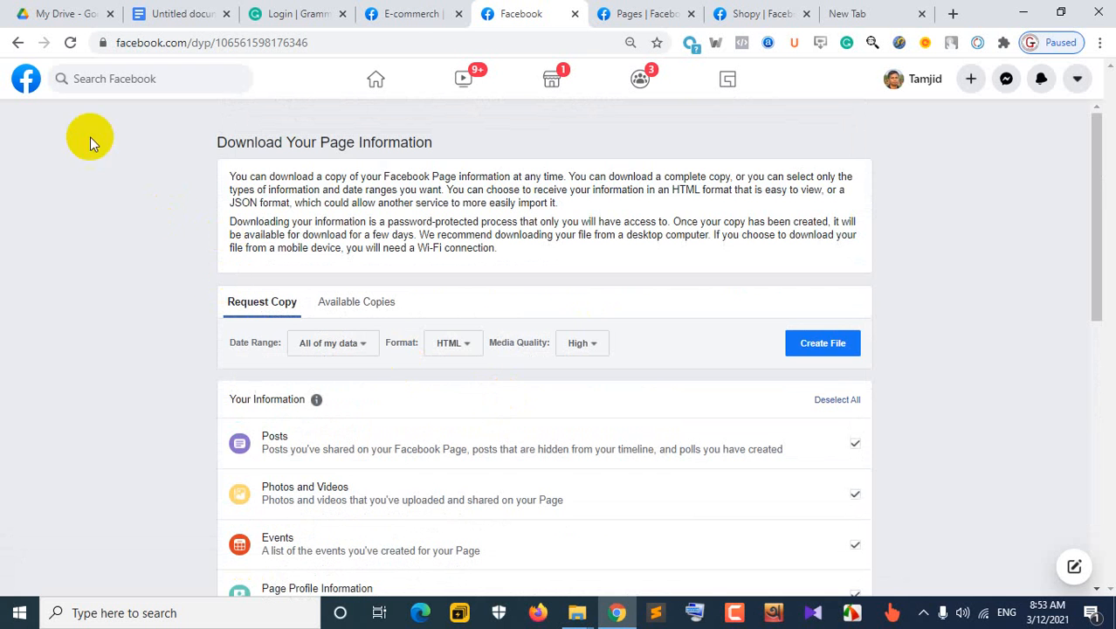
pyautogui.click(21, 44)
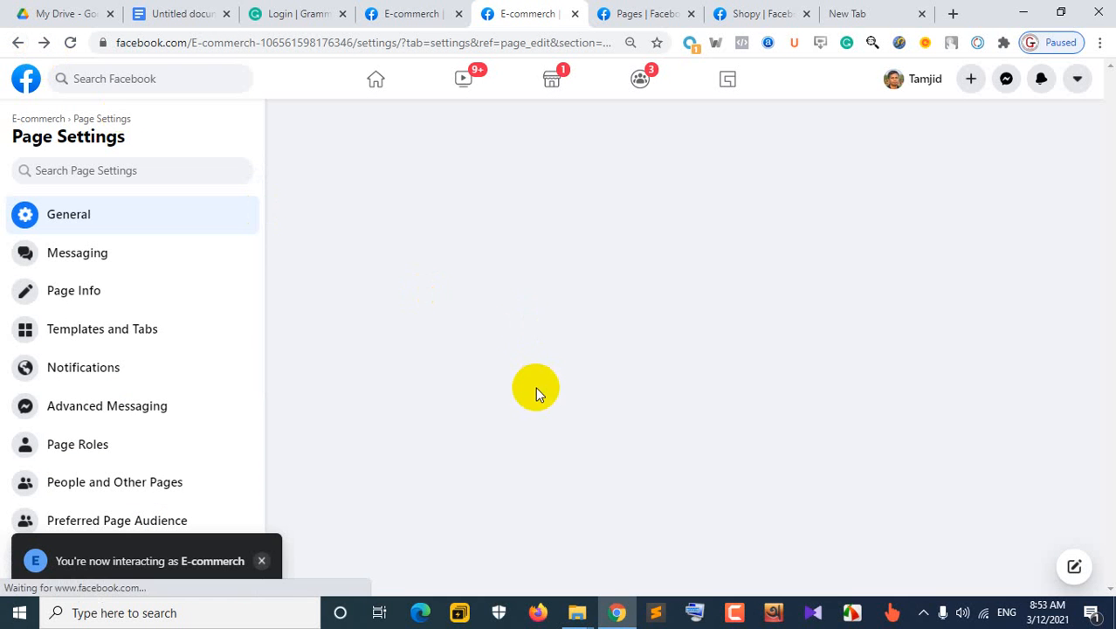
# Step: Review the Content Distribution option and close it without prohibiting downloads to Facebook
pyautogui.scroll(-1, 581, 400)
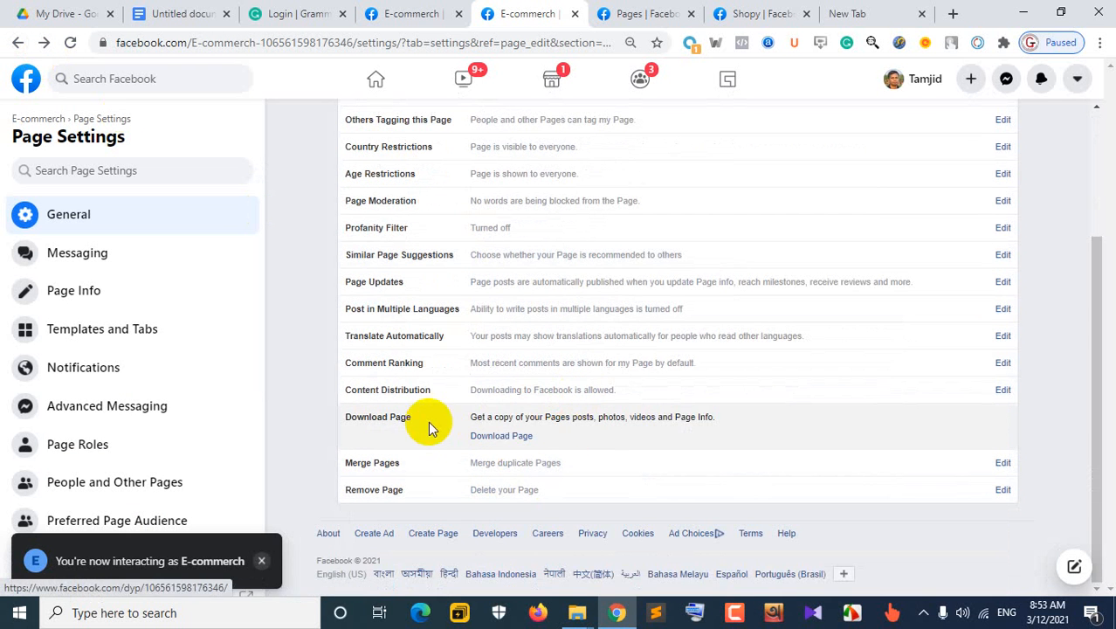
pyautogui.click(503, 395)
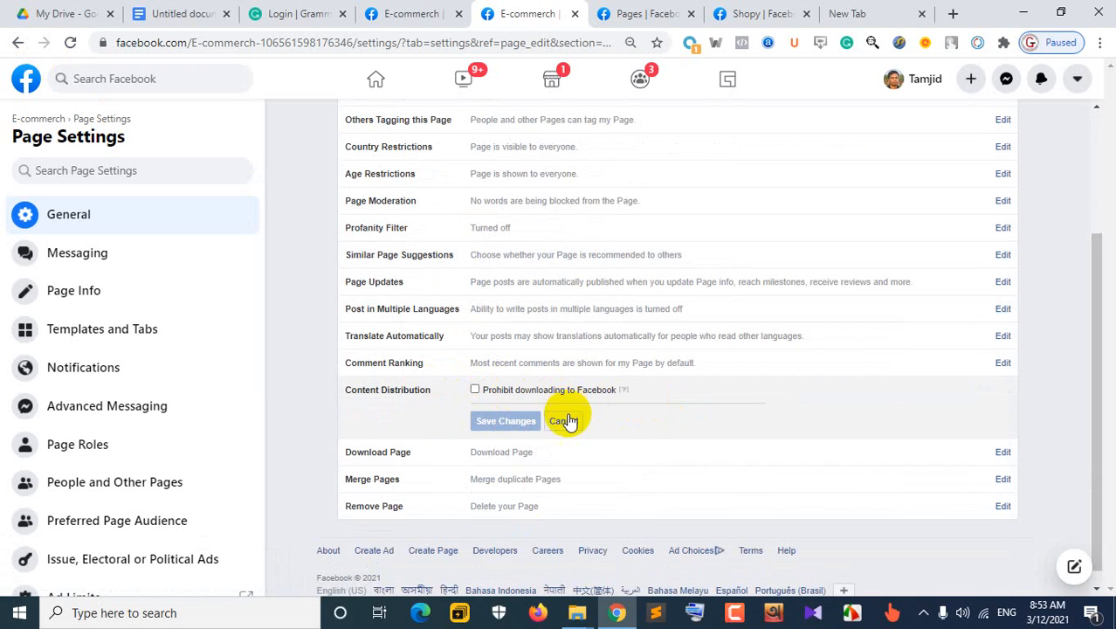
pyautogui.click(563, 421)
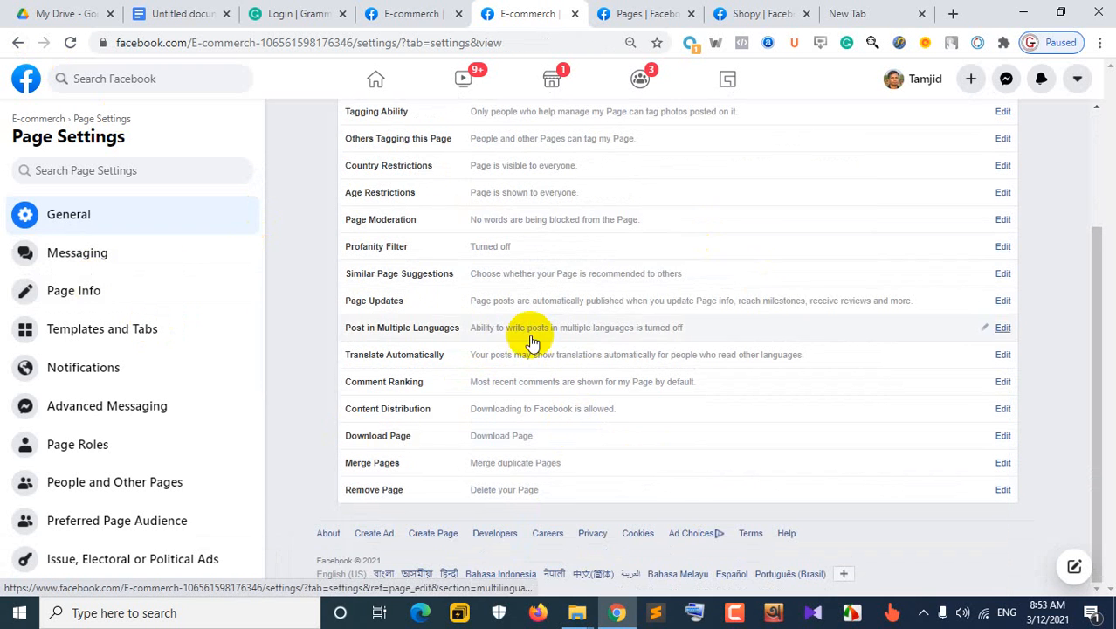
# Step: Look over the whole list of General settings, from Page Visibility to Remove Page
pyautogui.scroll(2, 533, 342)
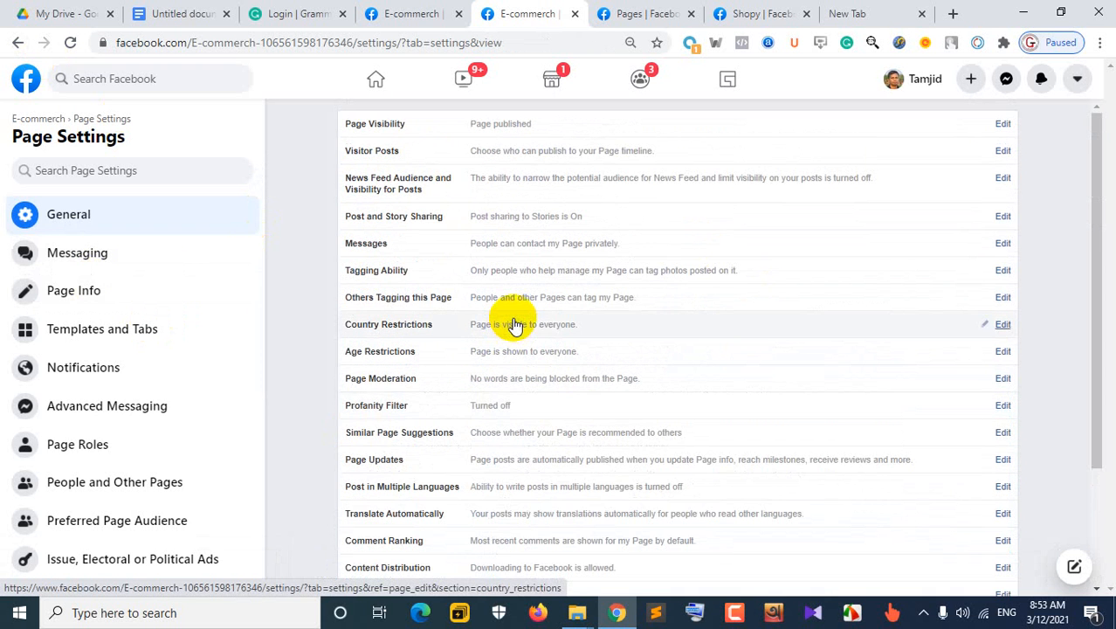
pyautogui.scroll(-2, 514, 318)
pyautogui.scroll(2, 493, 332)
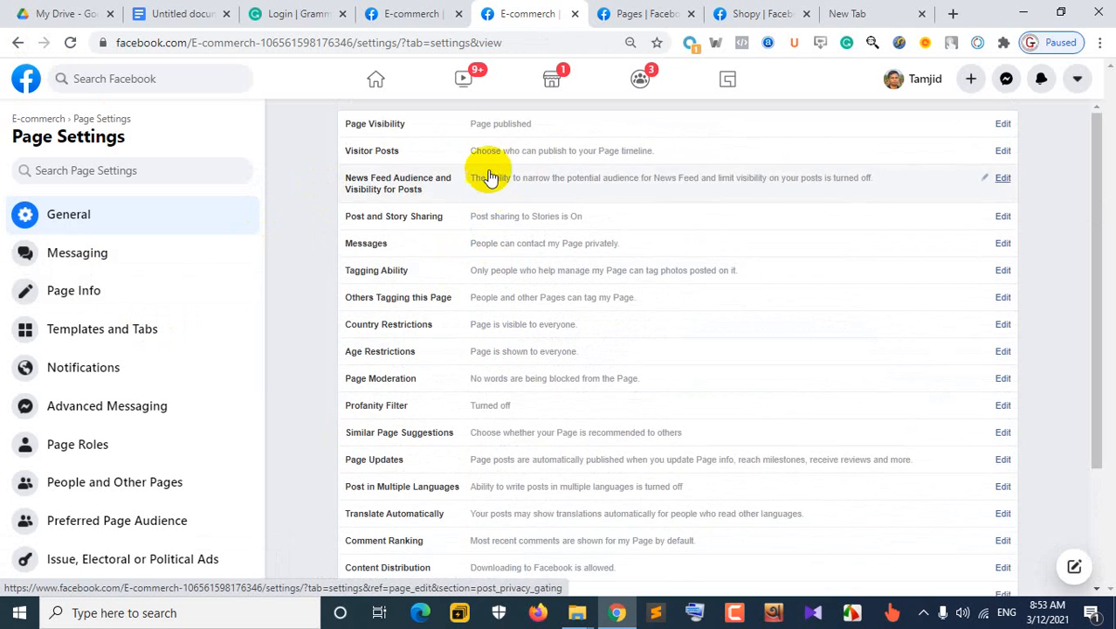
pyautogui.scroll(-2, 550, 419)
pyautogui.scroll(2, 567, 386)
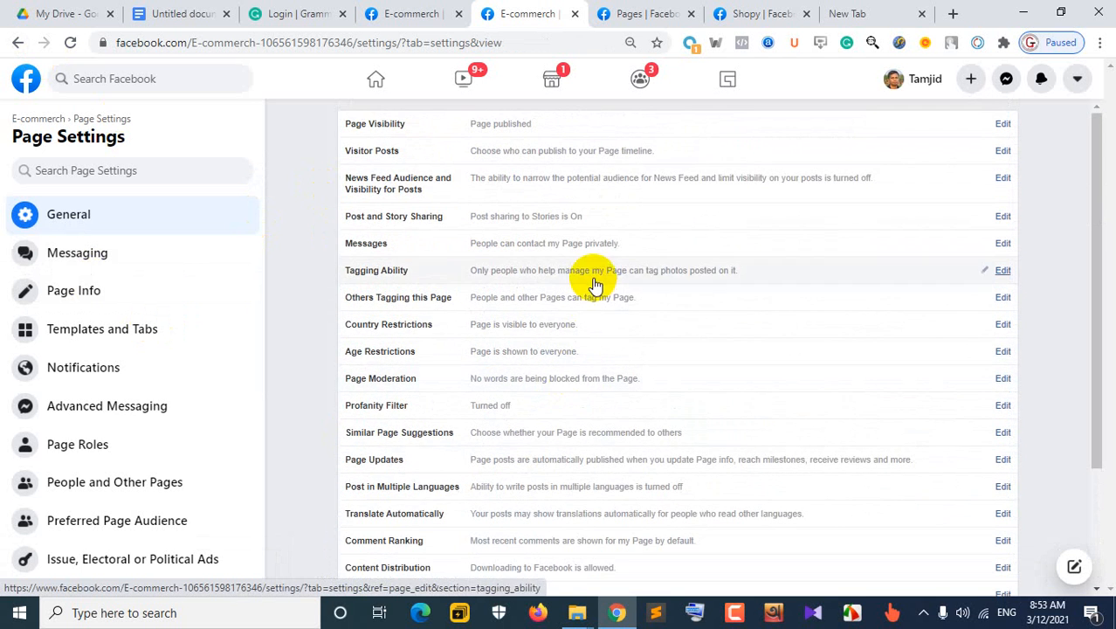
pyautogui.scroll(-2, 590, 336)
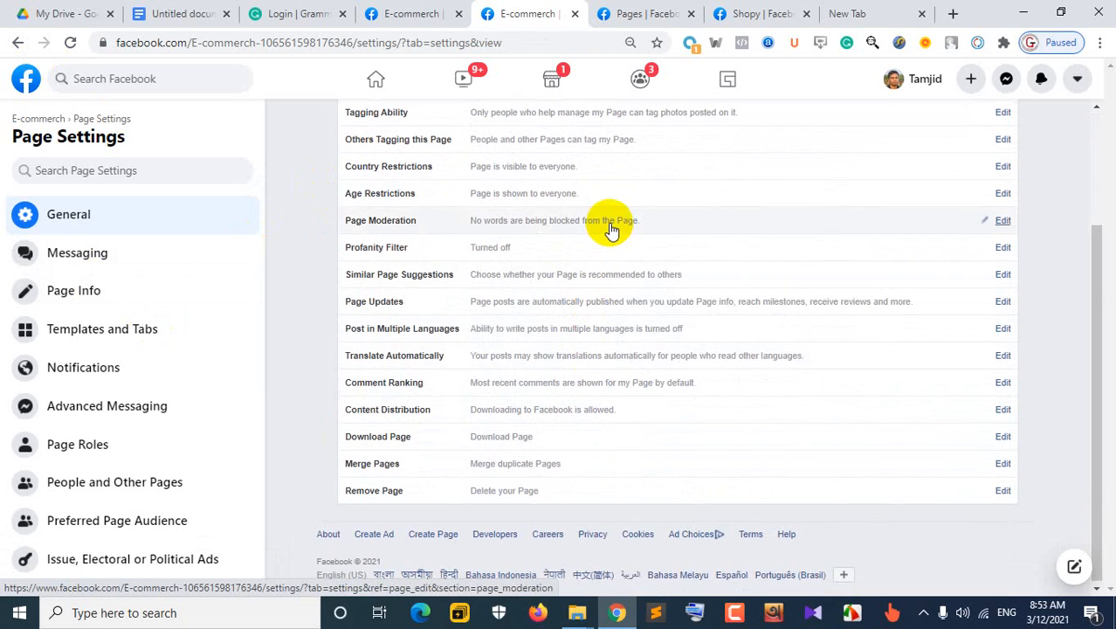
pyautogui.scroll(2, 608, 229)
pyautogui.scroll(-2, 603, 262)
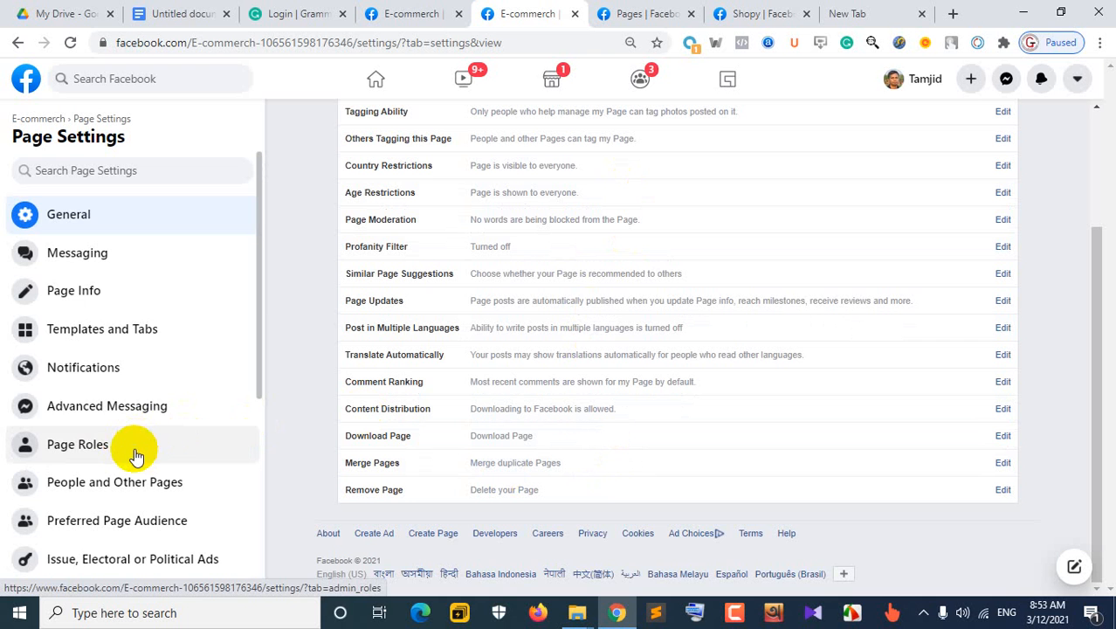
# Step: Go to the Page Roles settings and examine the sections for assigning a new role and for existing roles
pyautogui.scroll(-1, 131, 452)
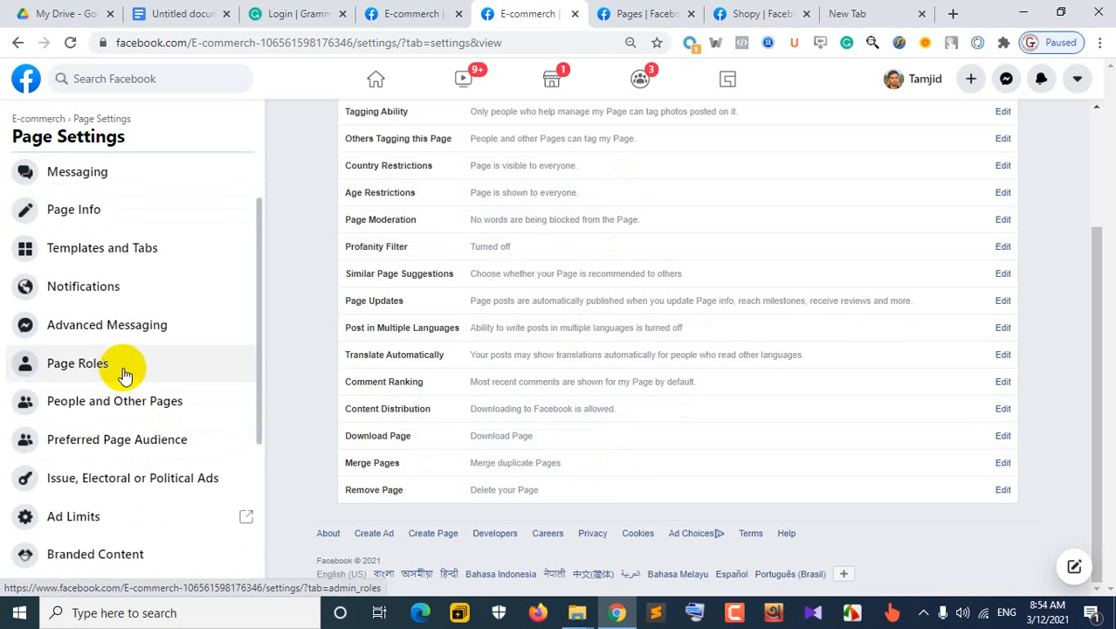
pyautogui.click(125, 374)
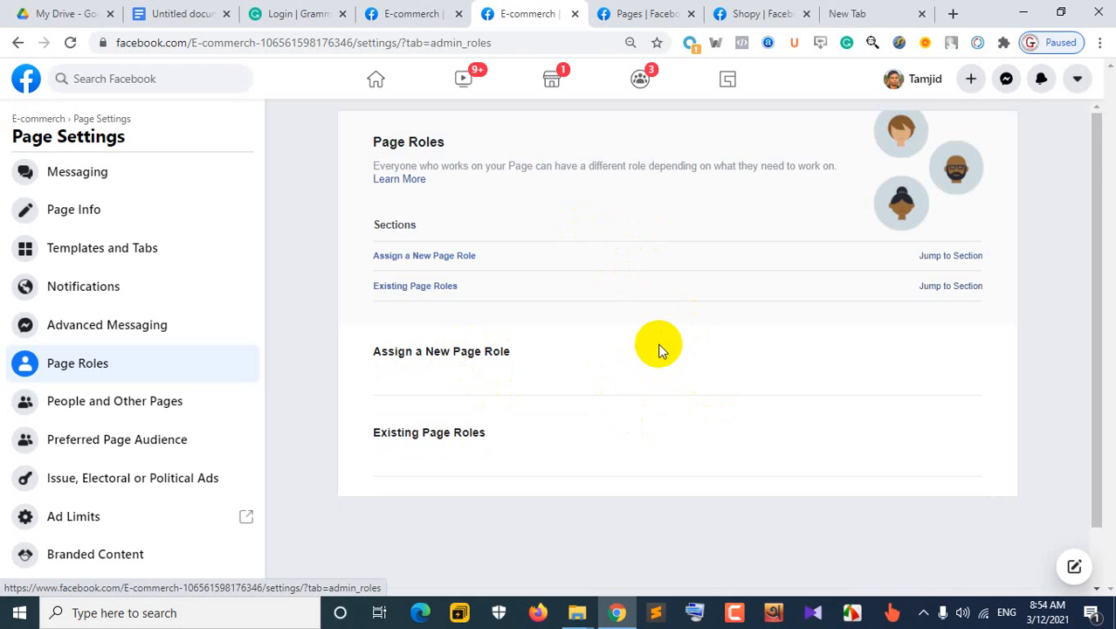
pyautogui.scroll(-2, 652, 354)
pyautogui.scroll(2, 653, 353)
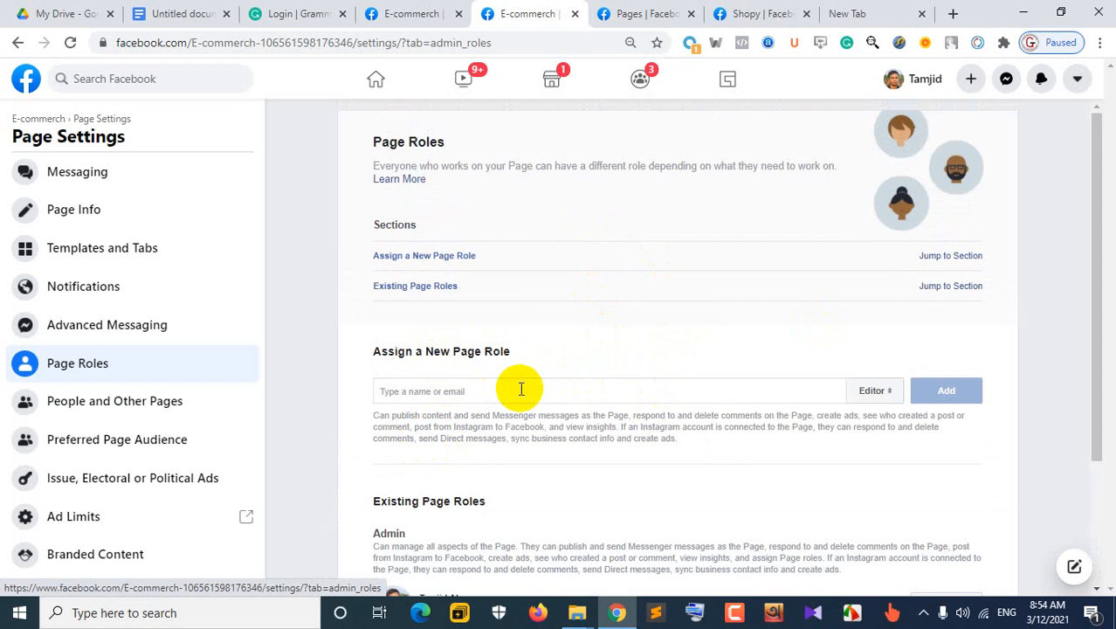
pyautogui.scroll(-2, 546, 401)
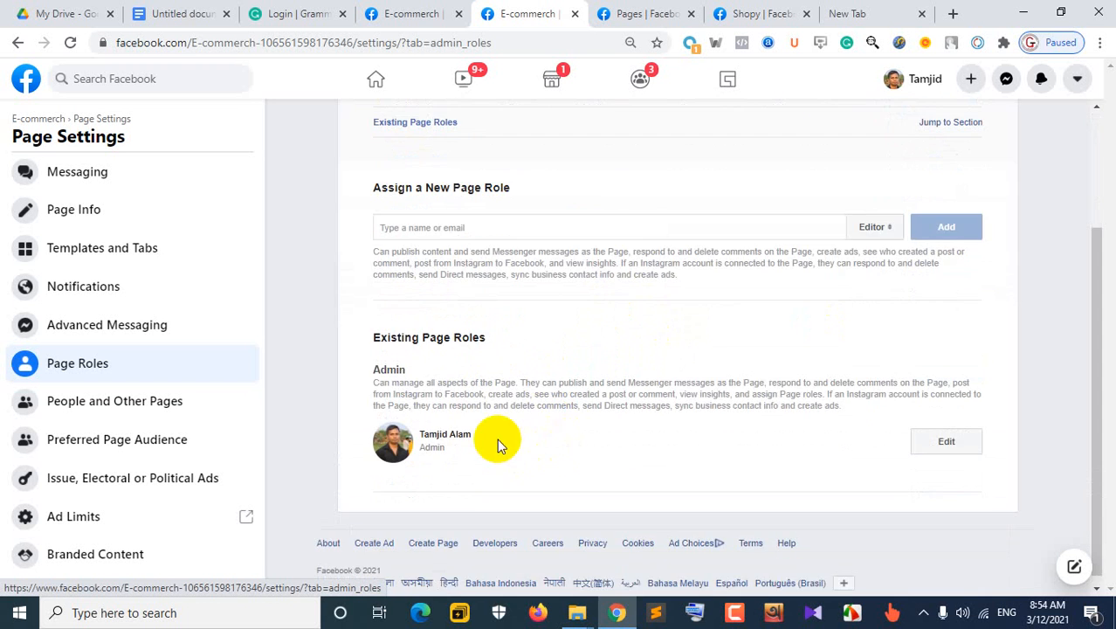
pyautogui.scroll(2, 616, 362)
pyautogui.scroll(-2, 623, 424)
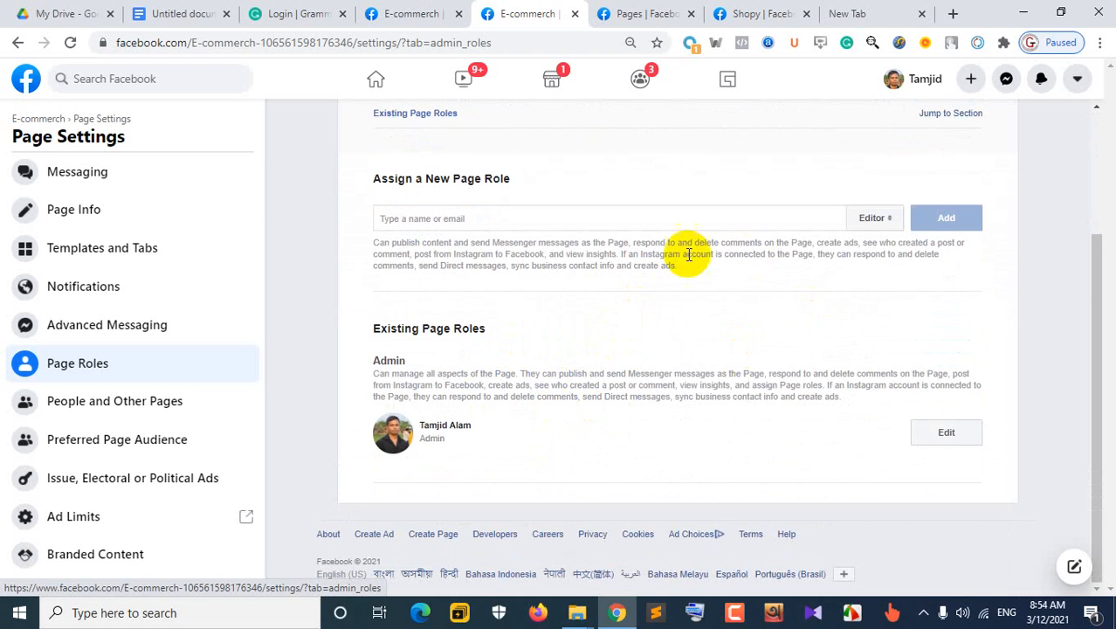
pyautogui.scroll(2, 682, 306)
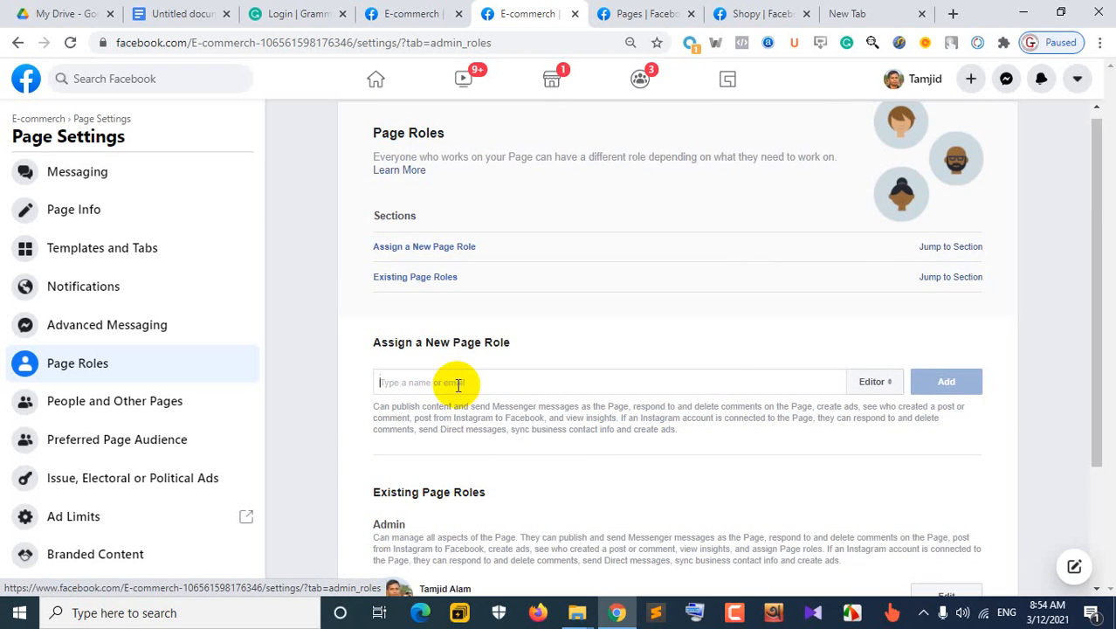
# Step: Compare the roles available for a new Page role, selecting Moderator, Advertiser and Analyst in turn to read their permissions
pyautogui.click(878, 382)
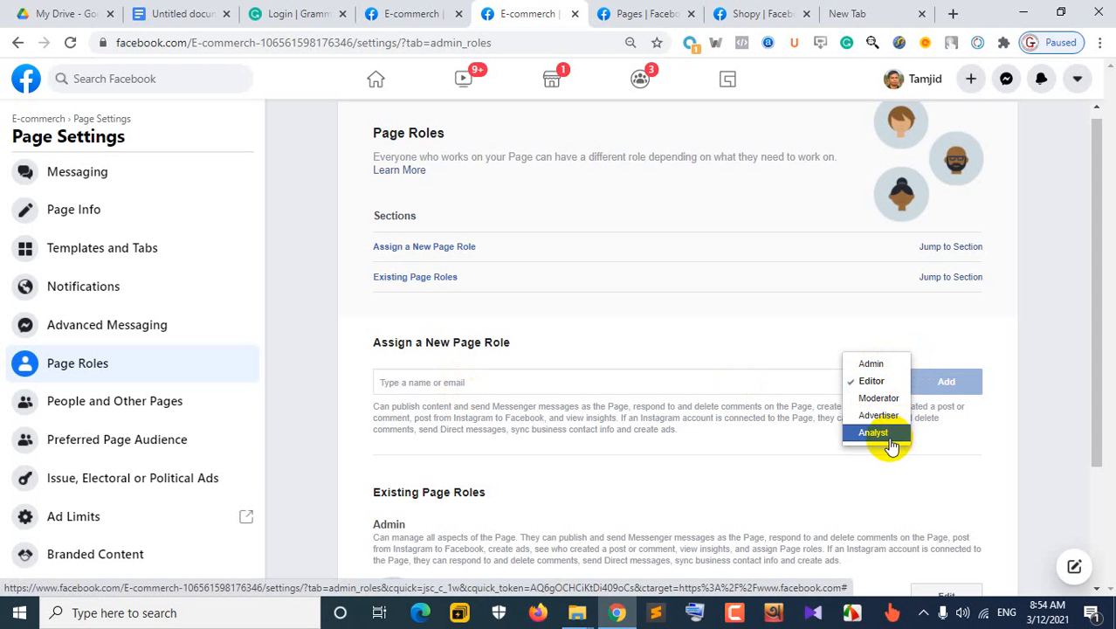
pyautogui.click(801, 463)
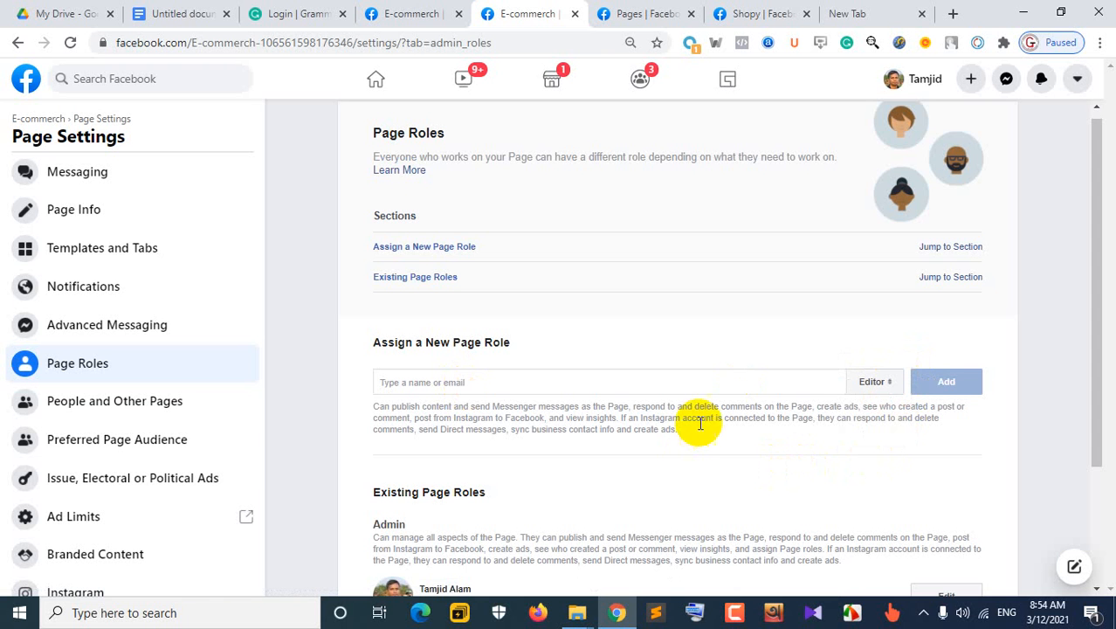
pyautogui.click(871, 383)
pyautogui.click(707, 454)
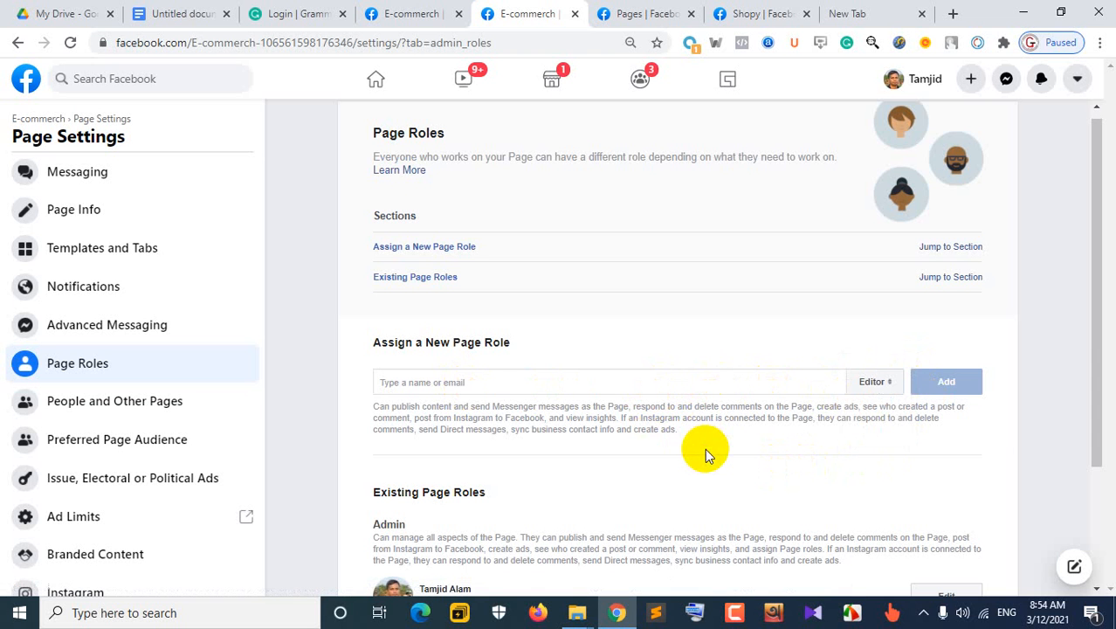
pyautogui.click(874, 385)
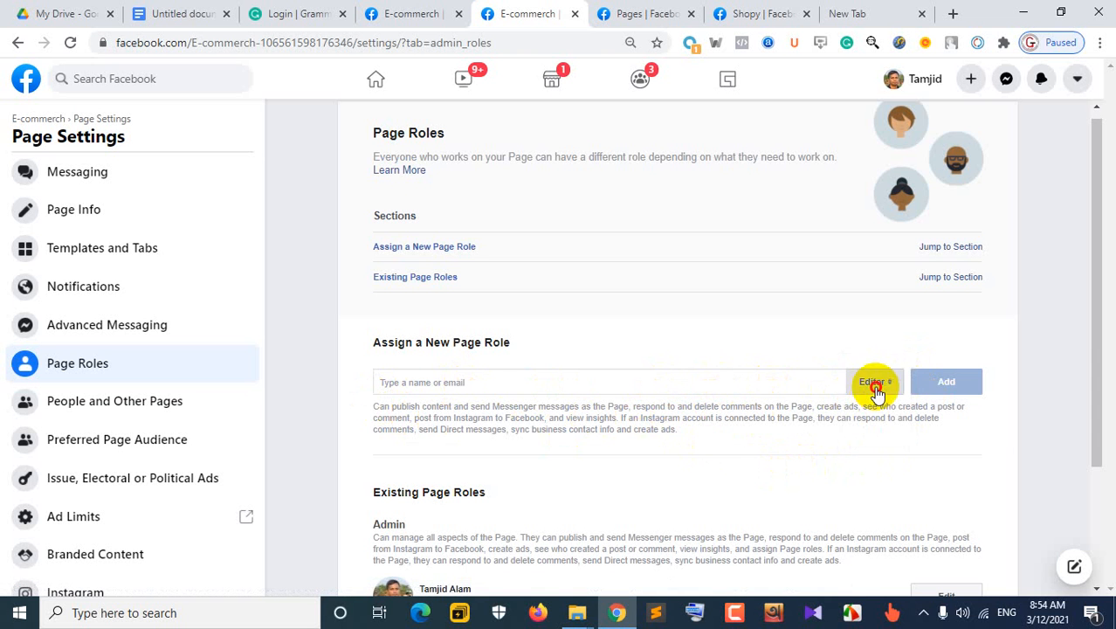
pyautogui.click(877, 397)
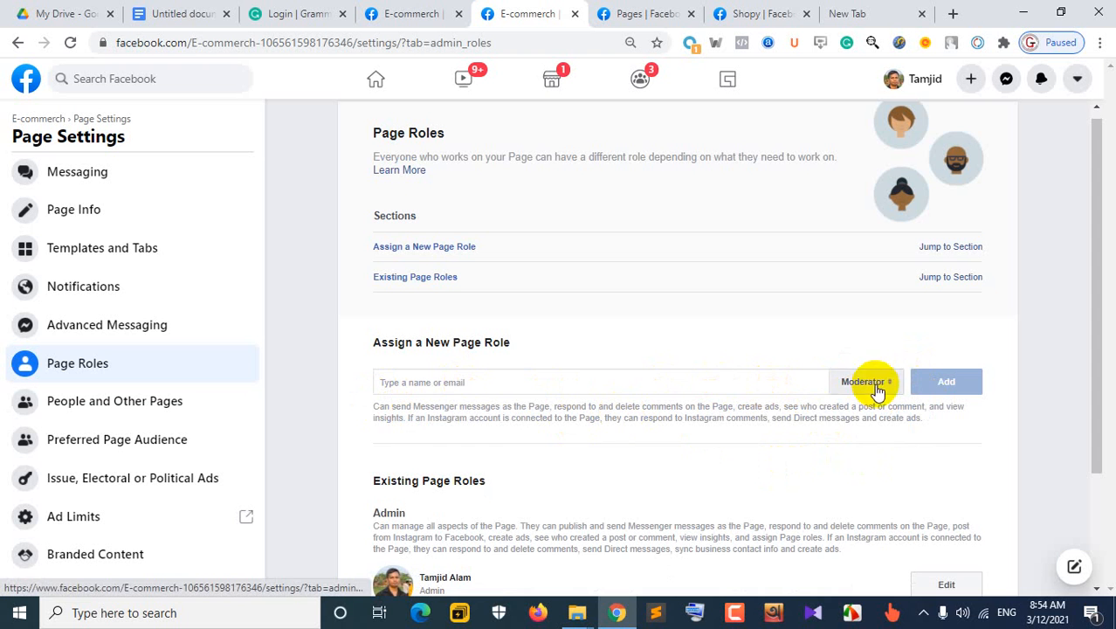
pyautogui.click(877, 391)
pyautogui.click(870, 398)
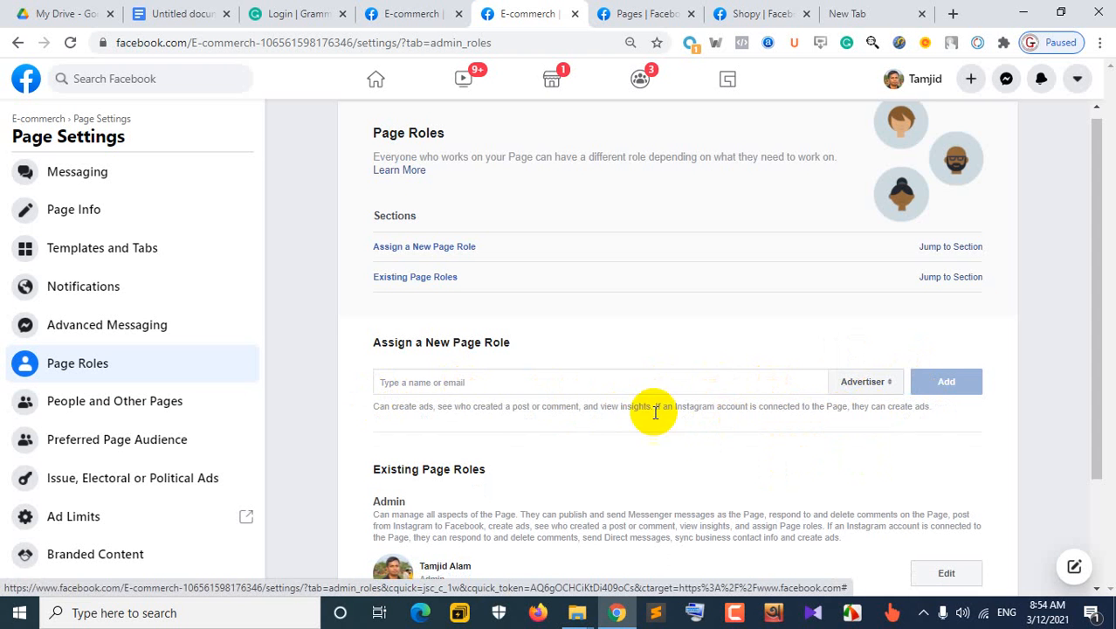
pyautogui.click(886, 385)
pyautogui.click(866, 399)
# Step: Try to assign the Editor role to a friend found by name in the new Page role section
pyautogui.click(875, 390)
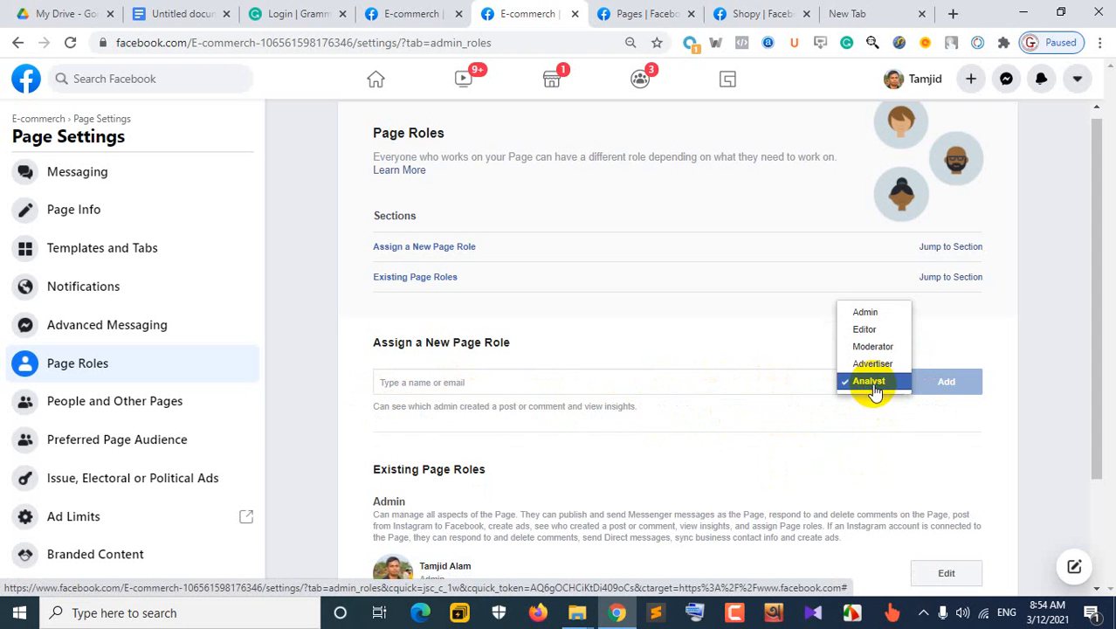
pyautogui.click(873, 330)
pyautogui.click(501, 384)
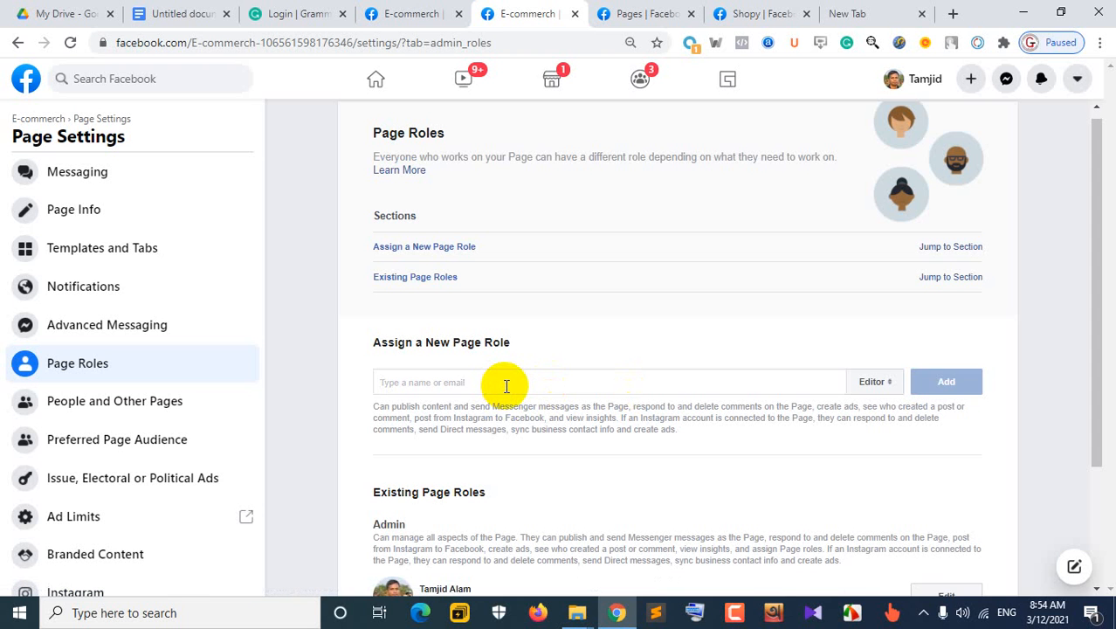
pyautogui.write('tasnim')
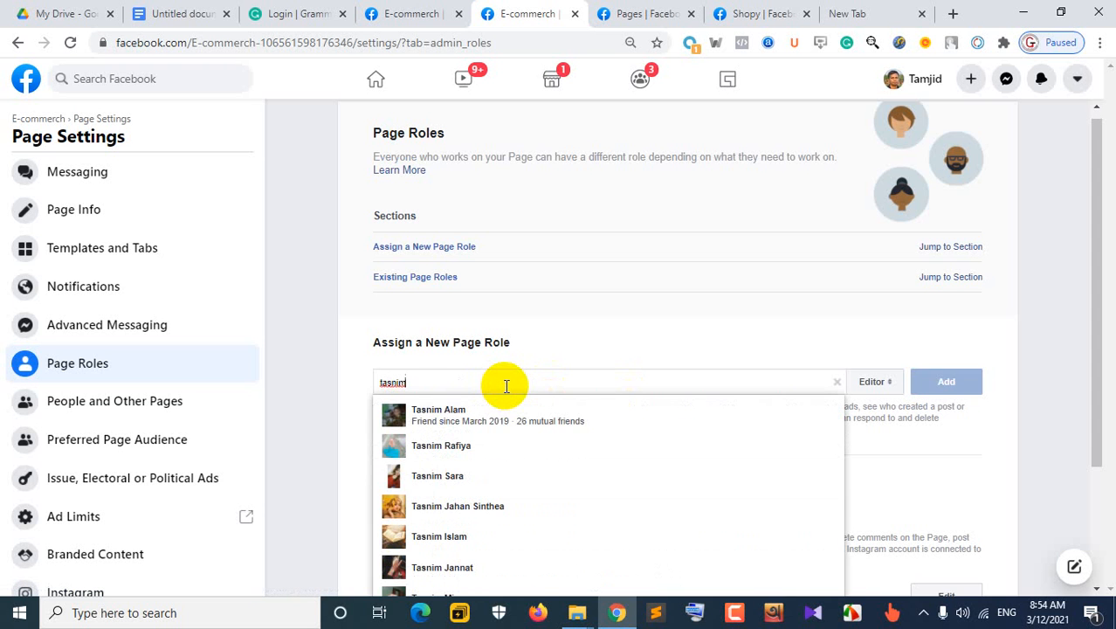
pyautogui.click(461, 412)
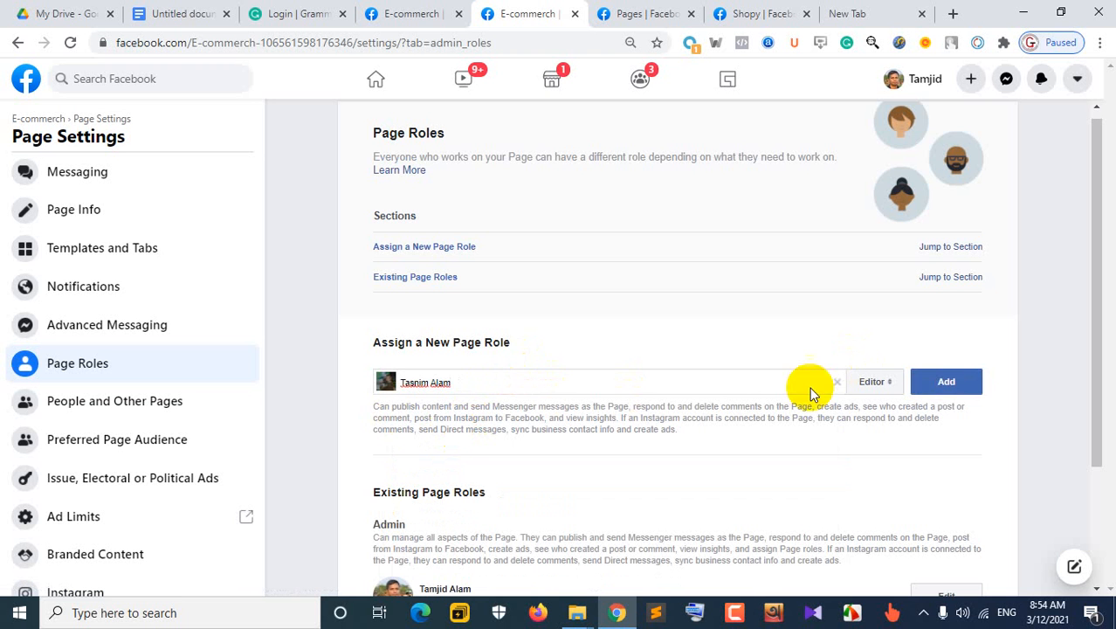
pyautogui.click(949, 384)
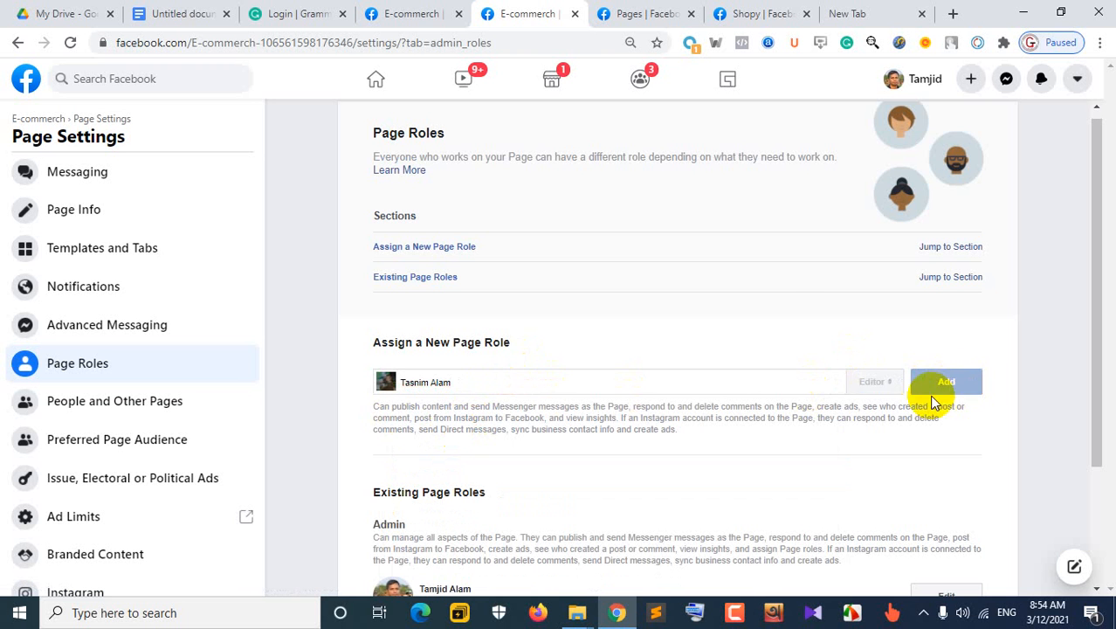
# Step: Cancel the password re-entry request and clear the chosen person from the new Page role entry
pyautogui.click(614, 332)
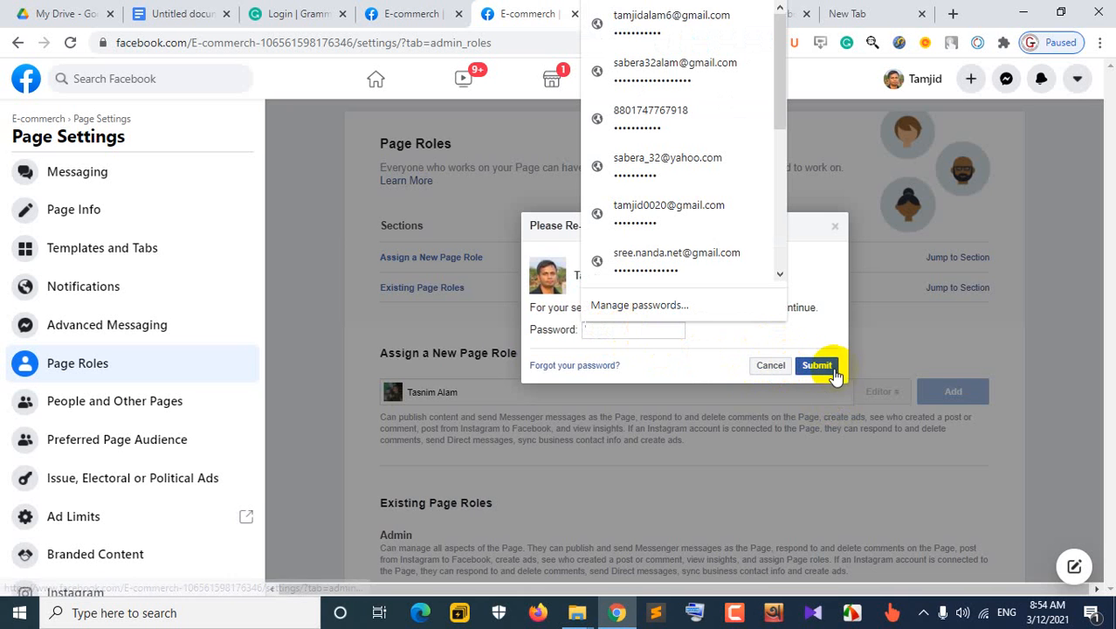
pyautogui.click(771, 368)
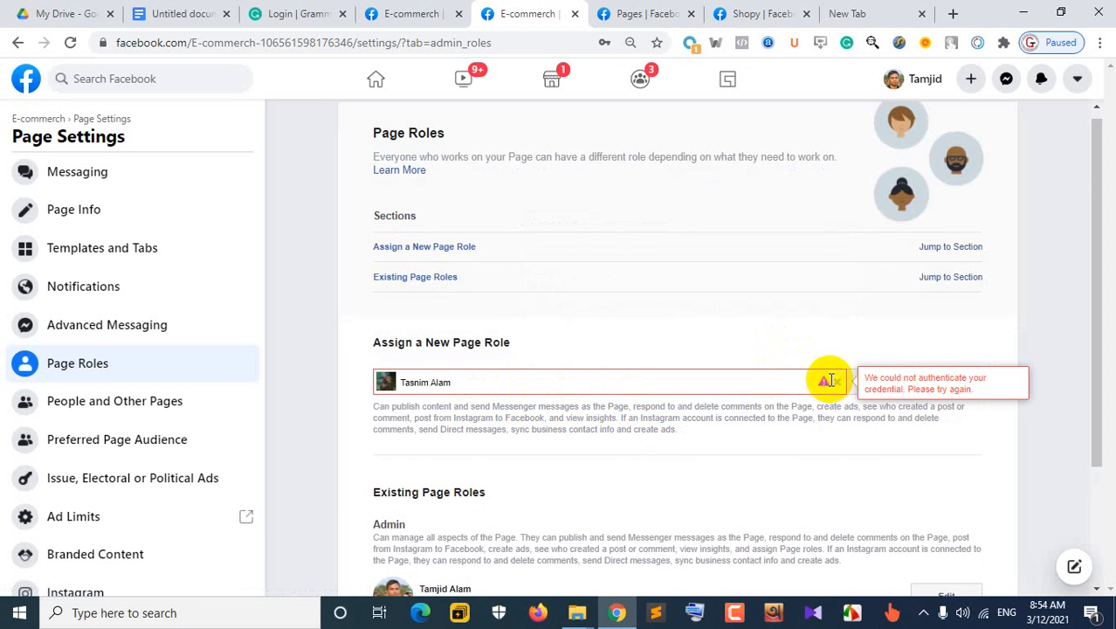
pyautogui.click(837, 387)
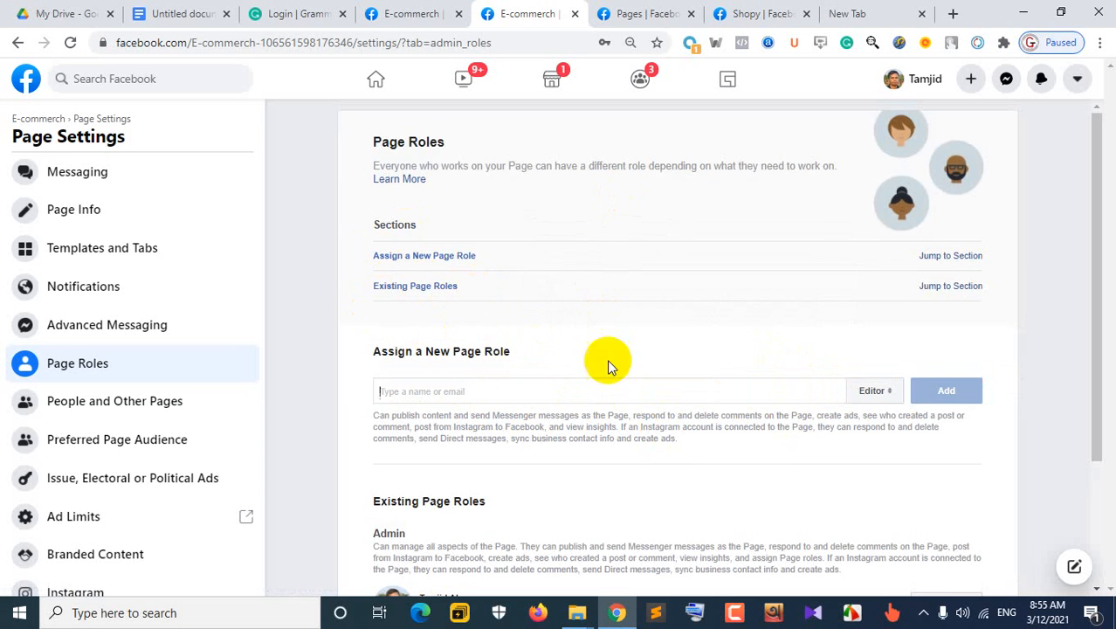
# Step: Choose another suggested person with the Admin role for the new Page role, and clear the person without adding them
pyautogui.click(606, 409)
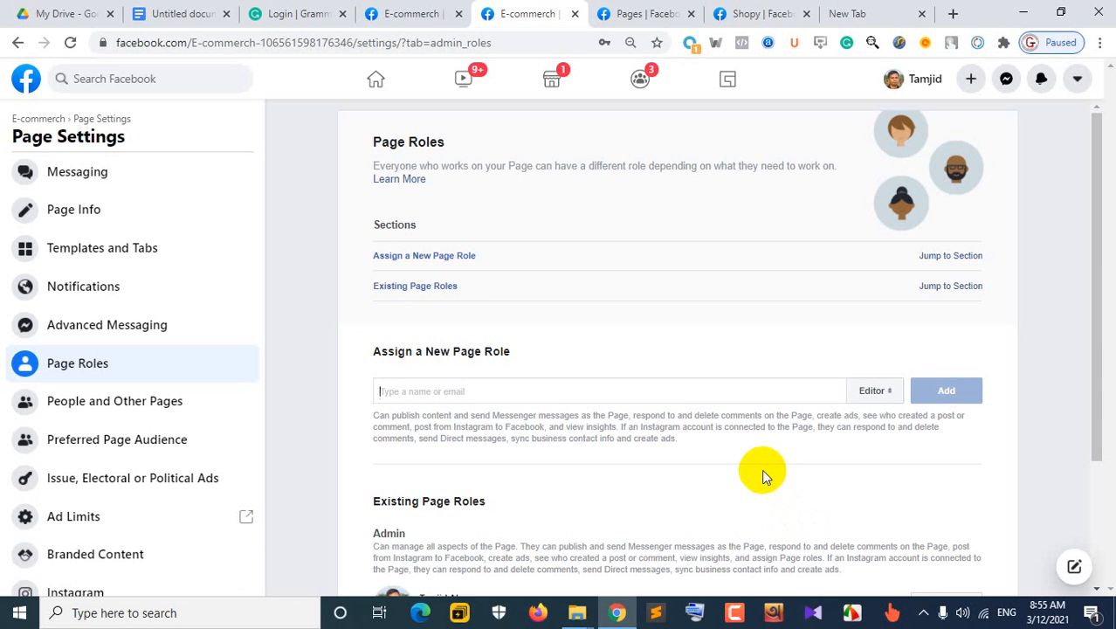
pyautogui.write('f')
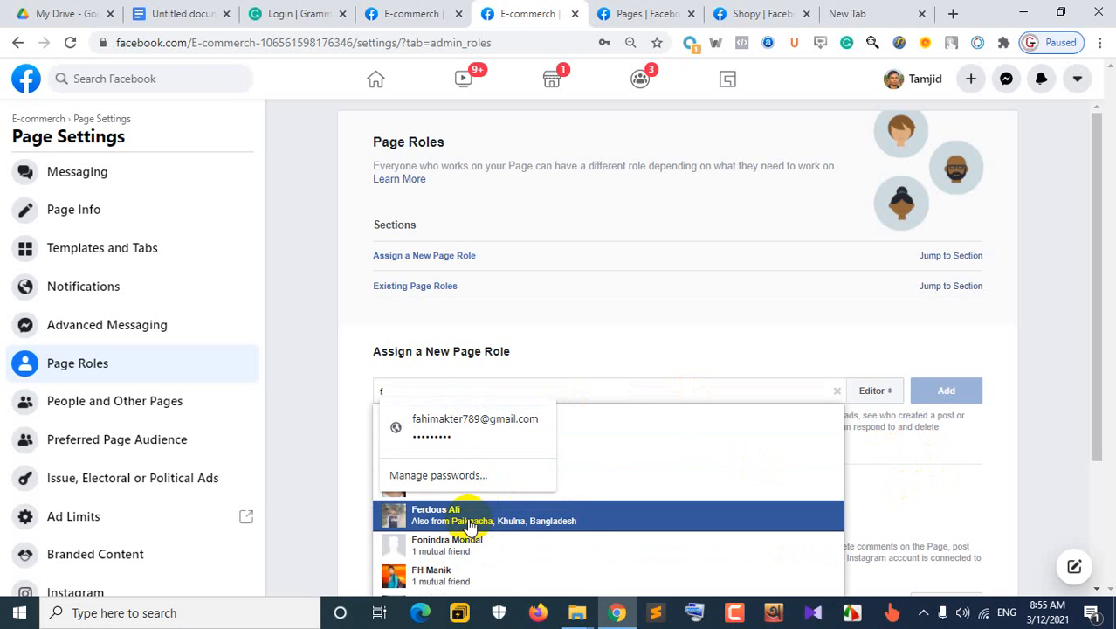
pyautogui.click(444, 573)
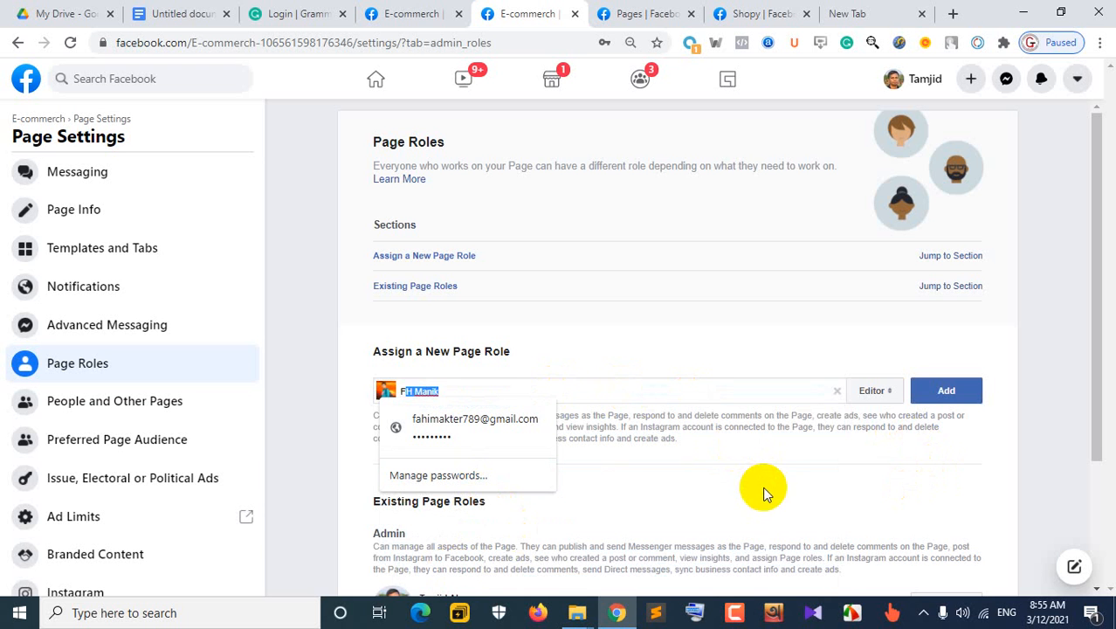
pyautogui.click(873, 391)
pyautogui.click(880, 368)
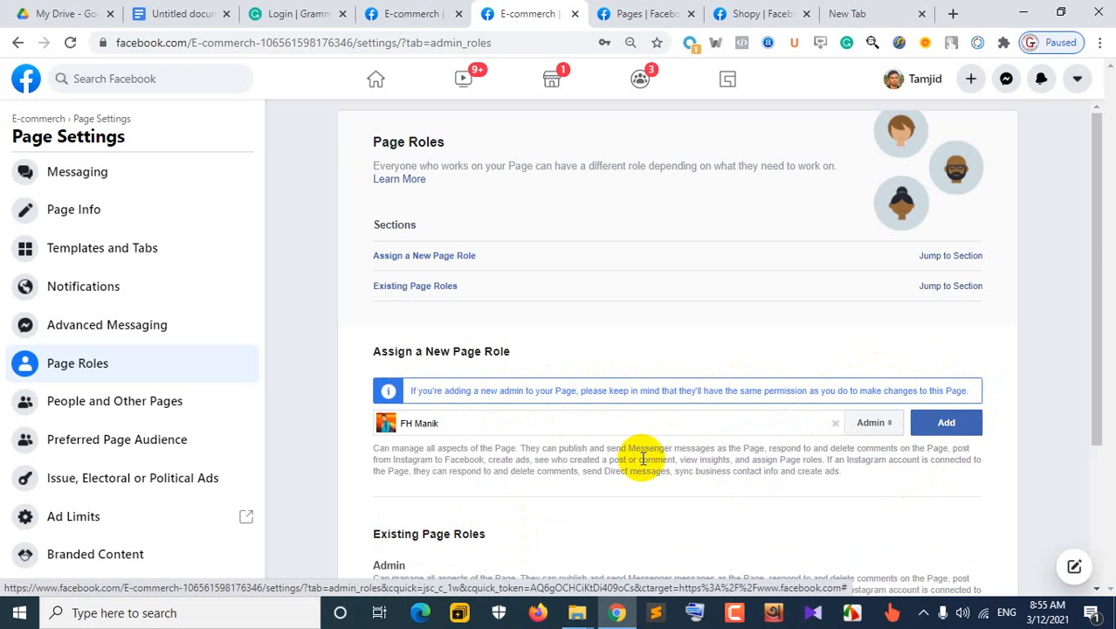
pyautogui.scroll(-2, 642, 456)
pyautogui.scroll(2, 804, 369)
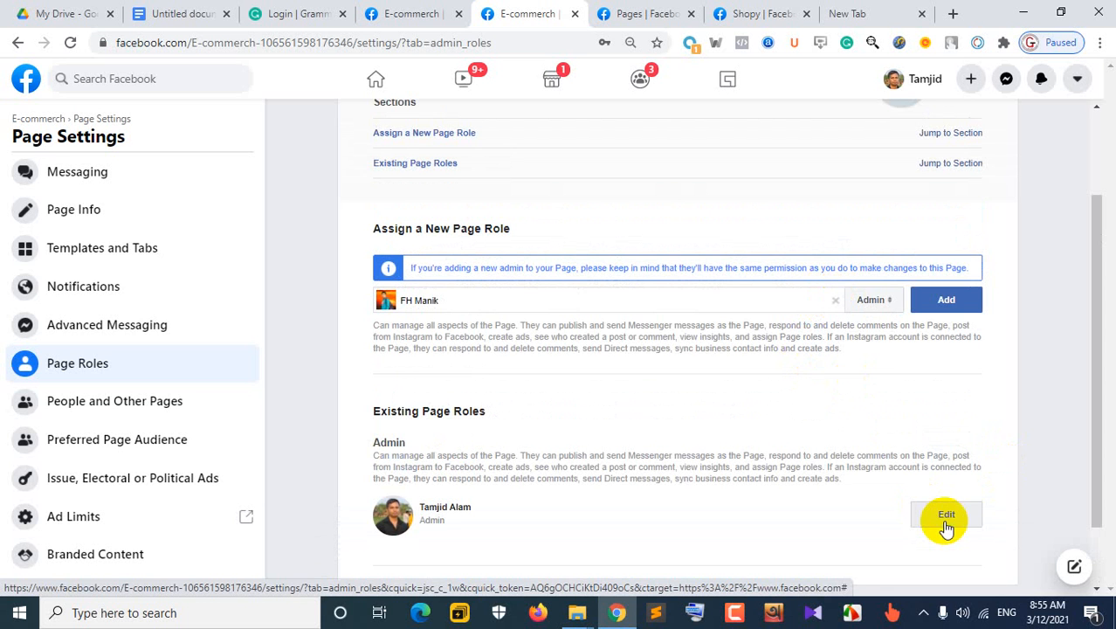
pyautogui.click(836, 304)
# Step: Look over the sections for assigning a new Page role and for existing Page roles
pyautogui.scroll(3, 740, 361)
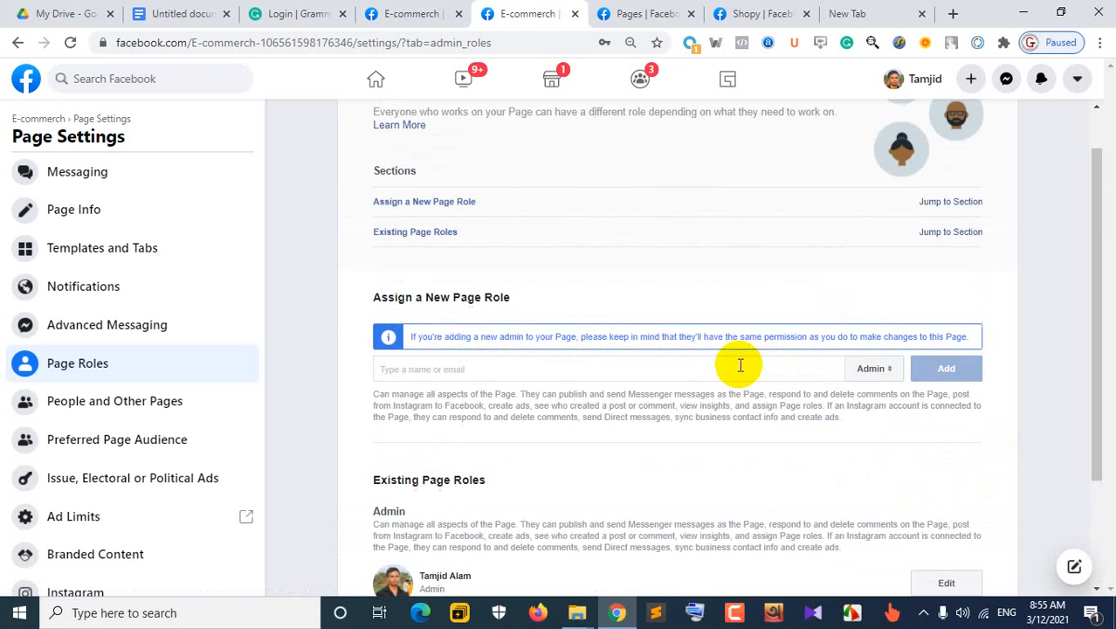
pyautogui.scroll(-5, 478, 386)
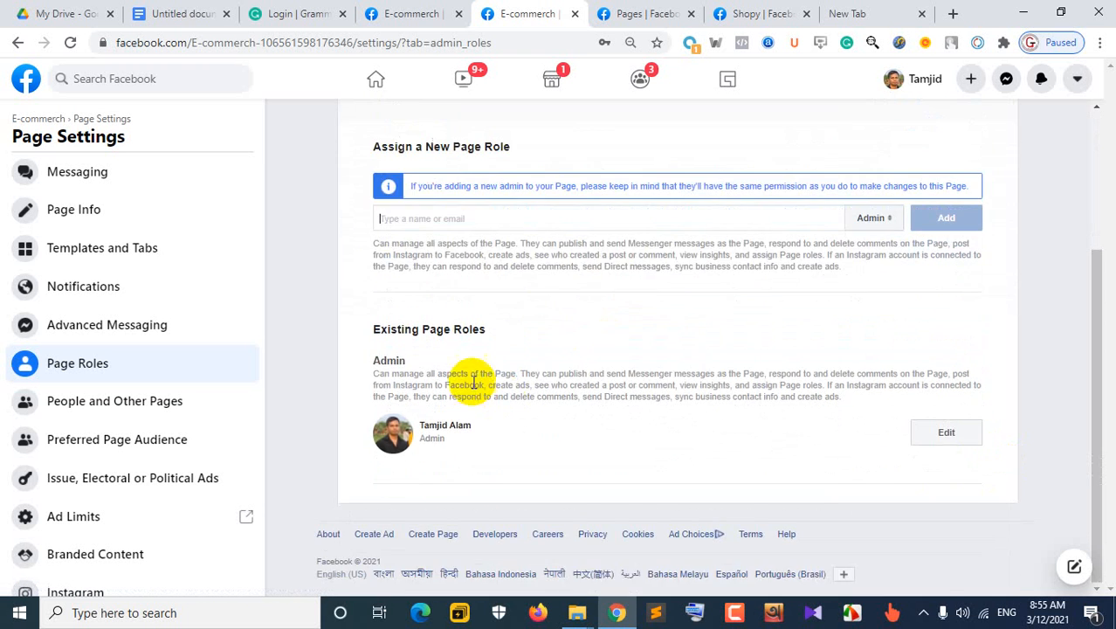
pyautogui.scroll(4, 463, 379)
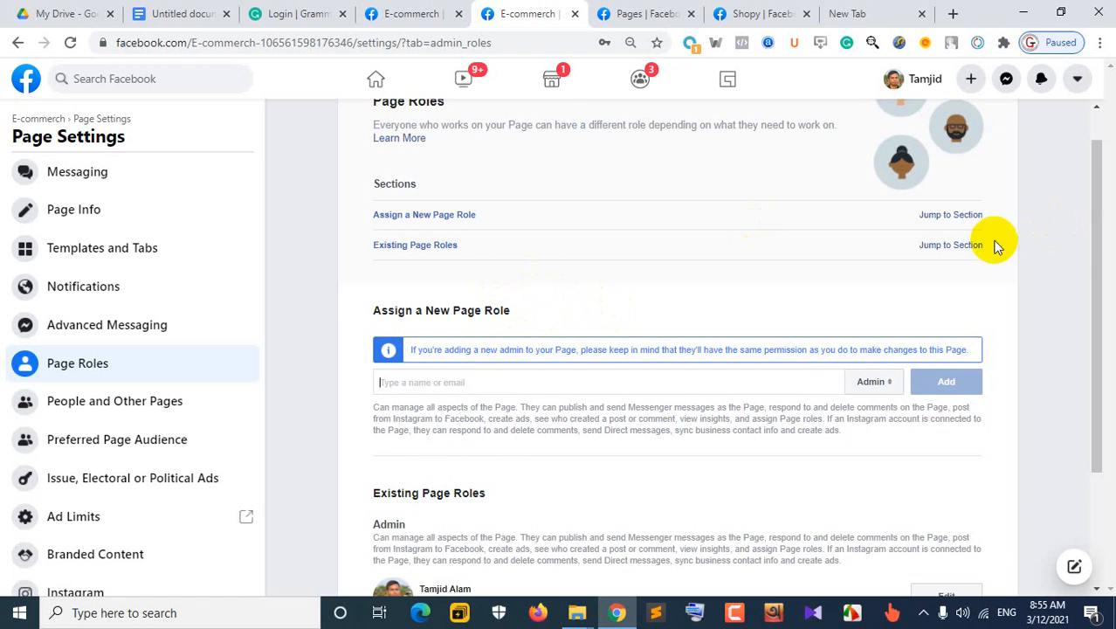
pyautogui.scroll(1, 700, 289)
pyautogui.scroll(-3, 507, 339)
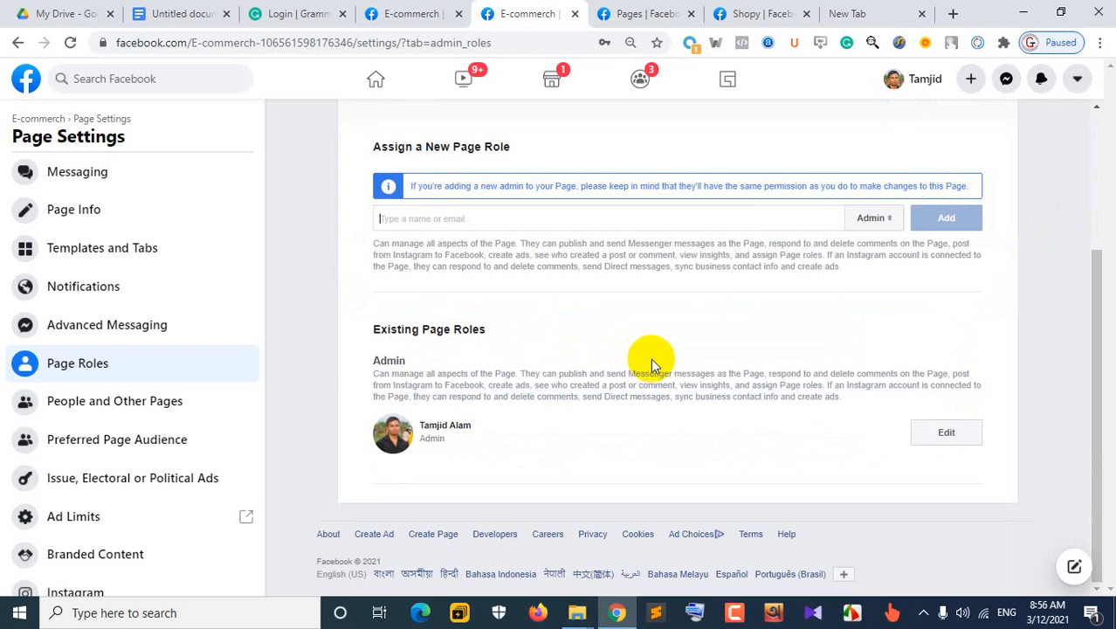
pyautogui.scroll(3, 651, 365)
# Step: Go to the Messaging settings and review the options for starting and holding a Messenger conversation
pyautogui.scroll(-2, 170, 420)
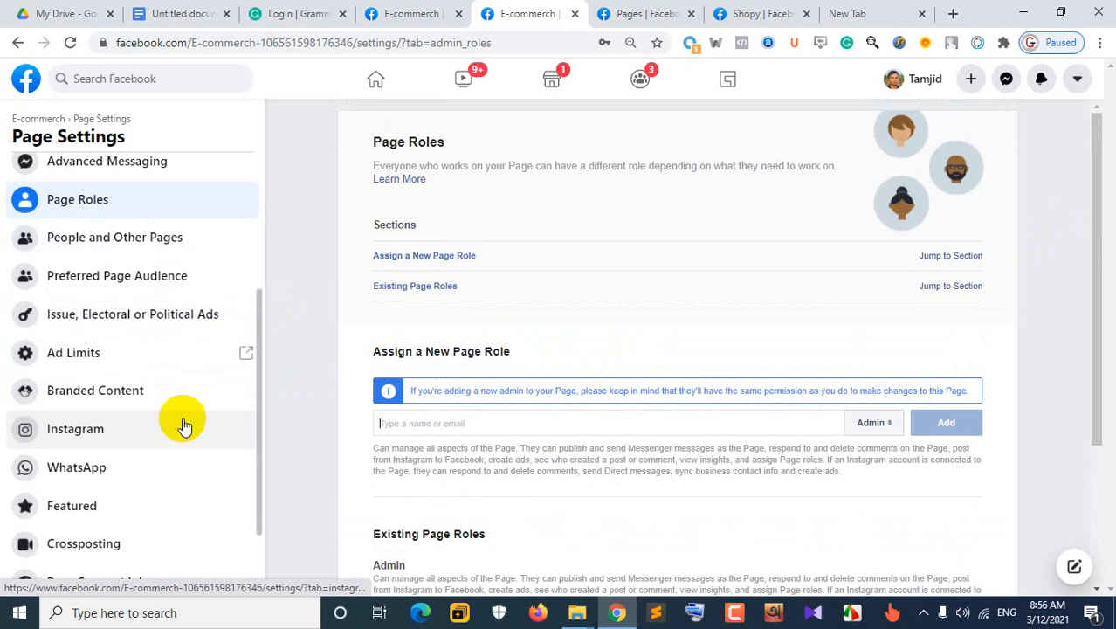
pyautogui.scroll(3, 194, 424)
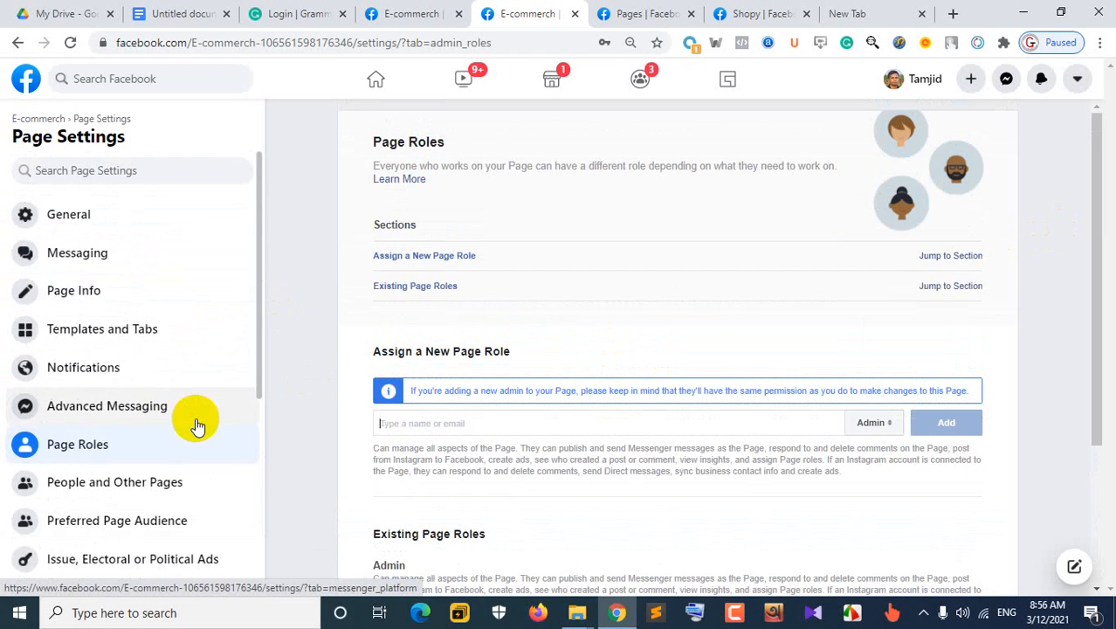
pyautogui.click(131, 266)
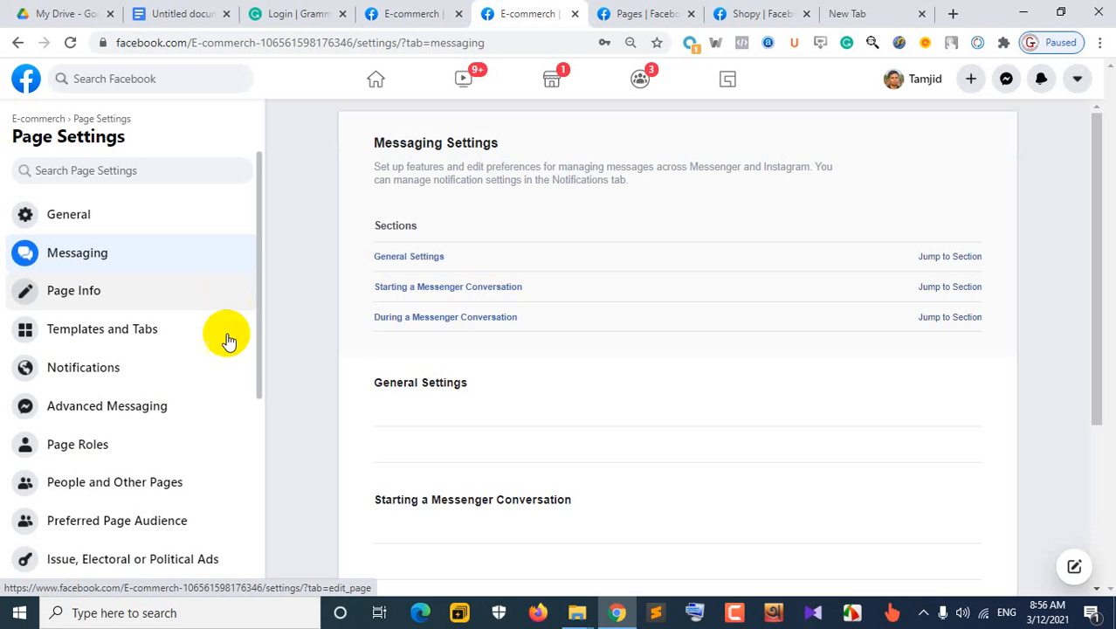
pyautogui.scroll(-5, 609, 398)
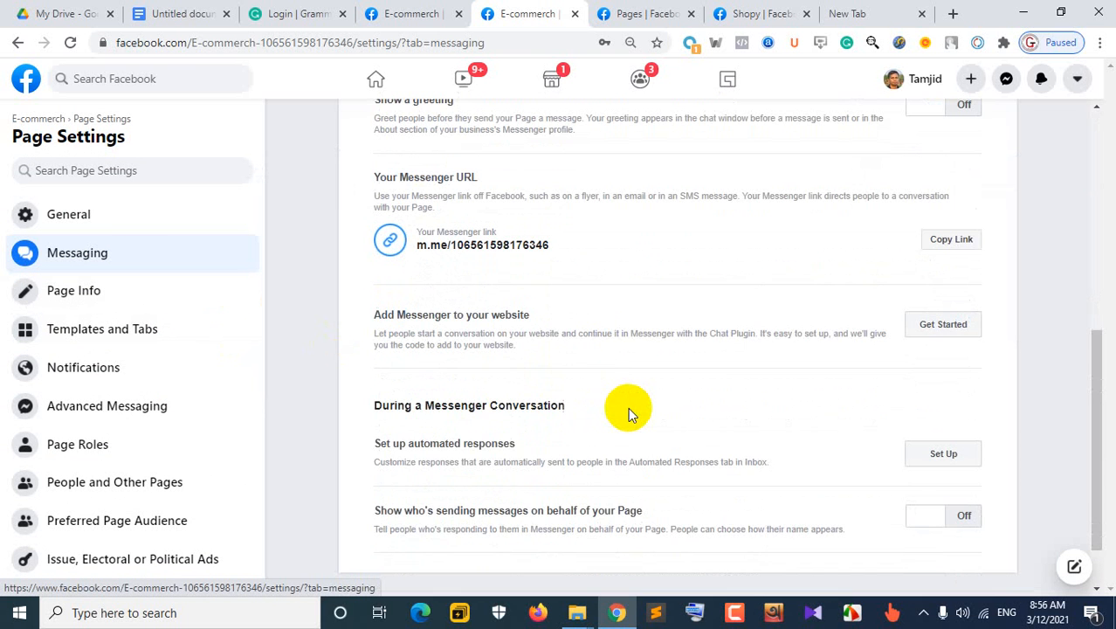
# Step: Switch to the open Shopy Page and return to its cover and header area
pyautogui.click(748, 13)
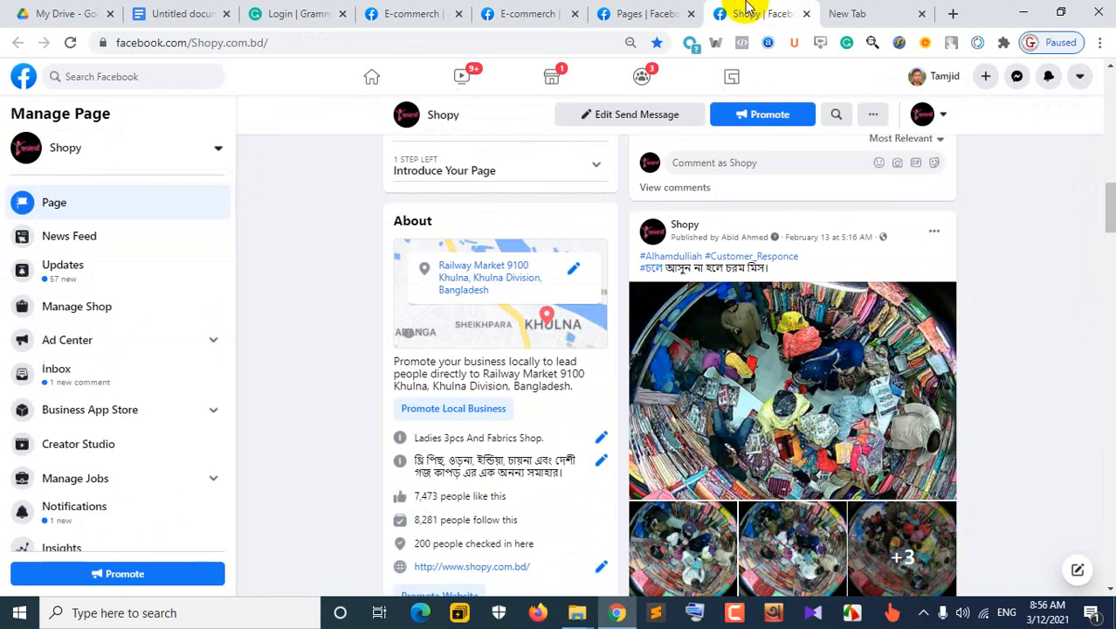
pyautogui.scroll(15, 721, 250)
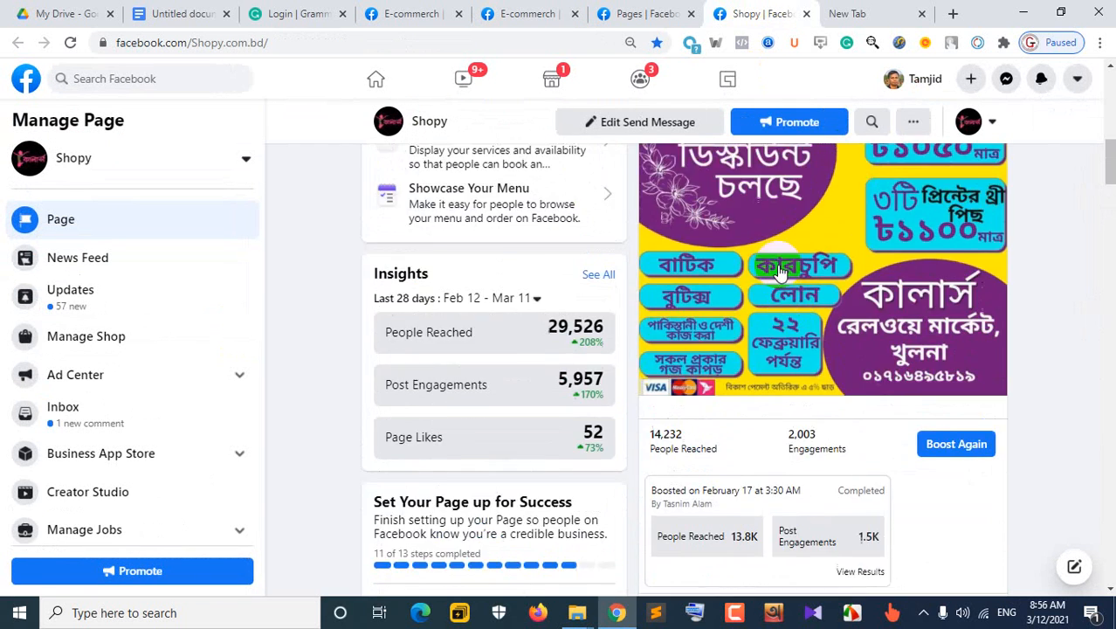
pyautogui.scroll(2, 721, 251)
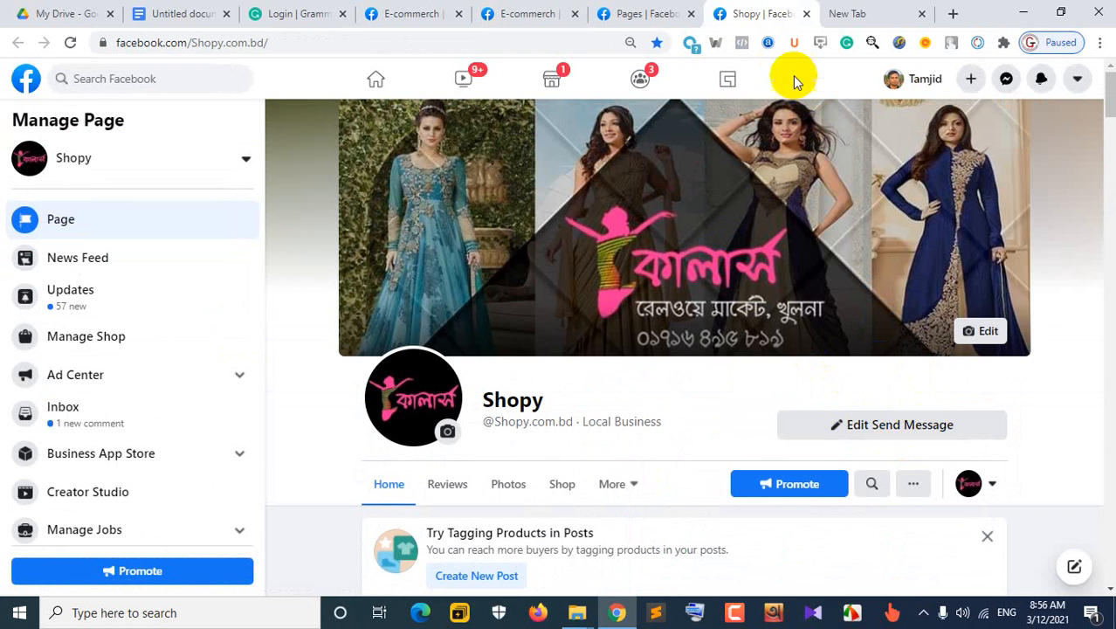
# Step: Look through the recent Messenger chats and open the conversation with Creative IT Institute
pyautogui.click(1007, 80)
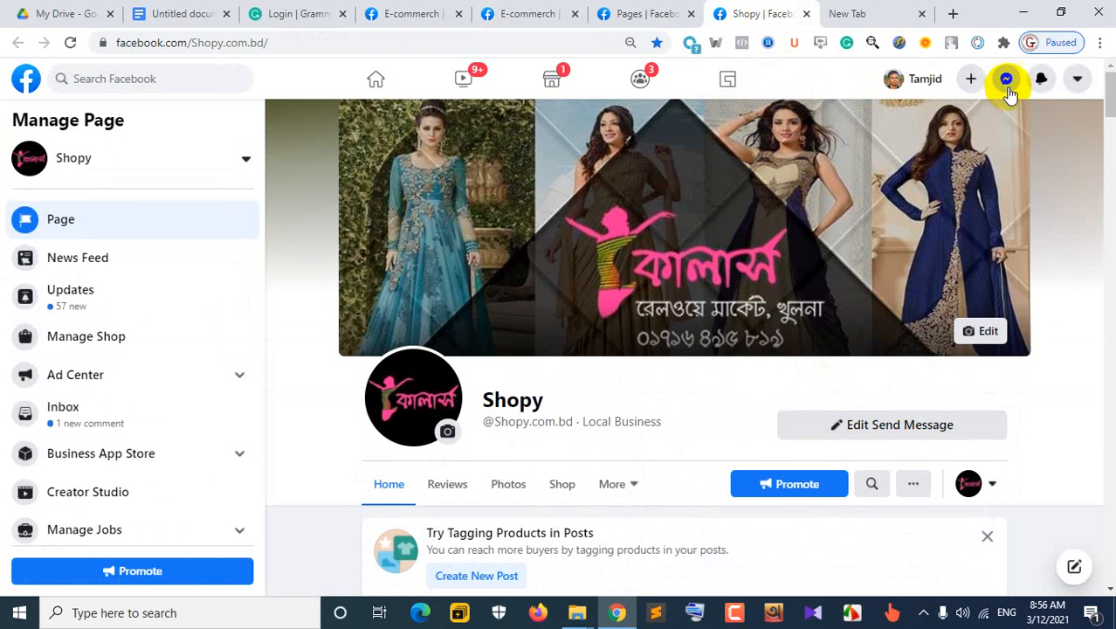
pyautogui.scroll(-4, 942, 421)
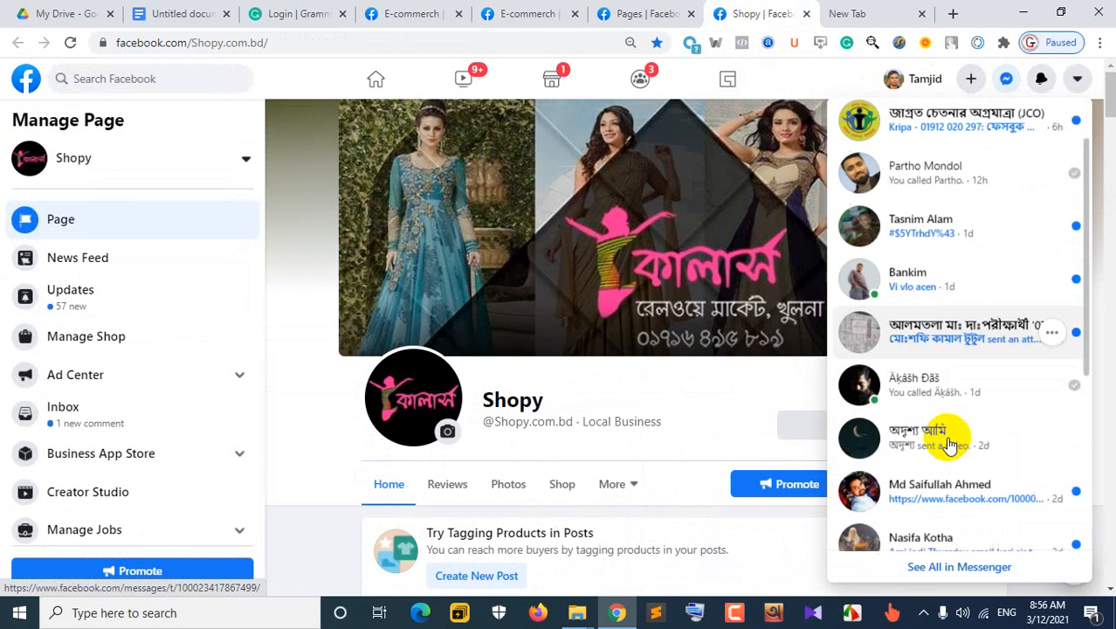
pyautogui.scroll(-6, 961, 367)
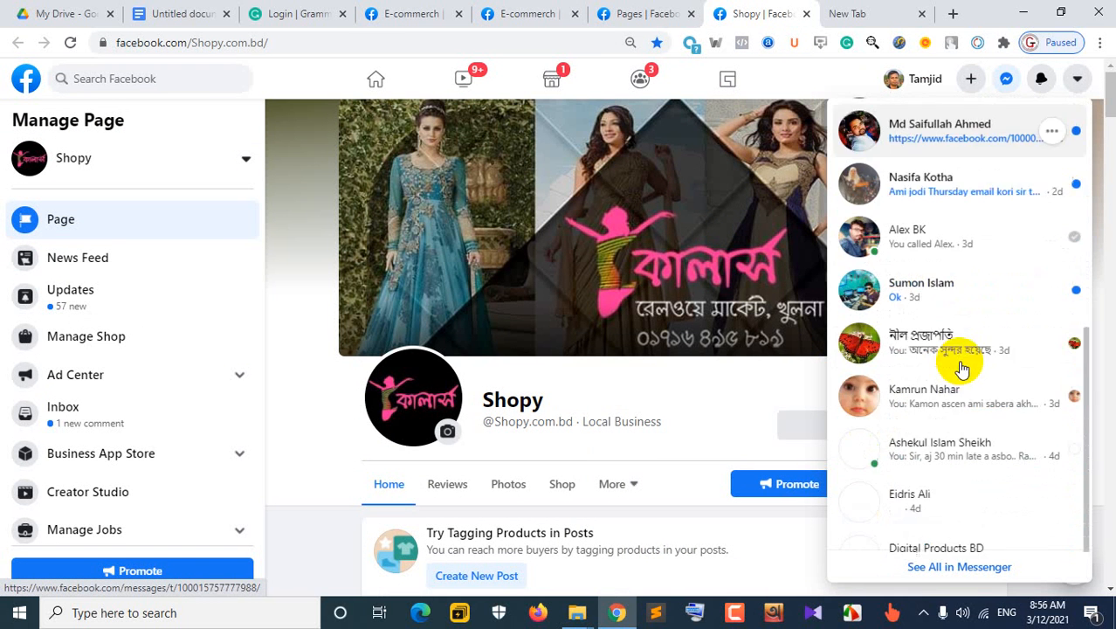
pyautogui.scroll(-2, 961, 365)
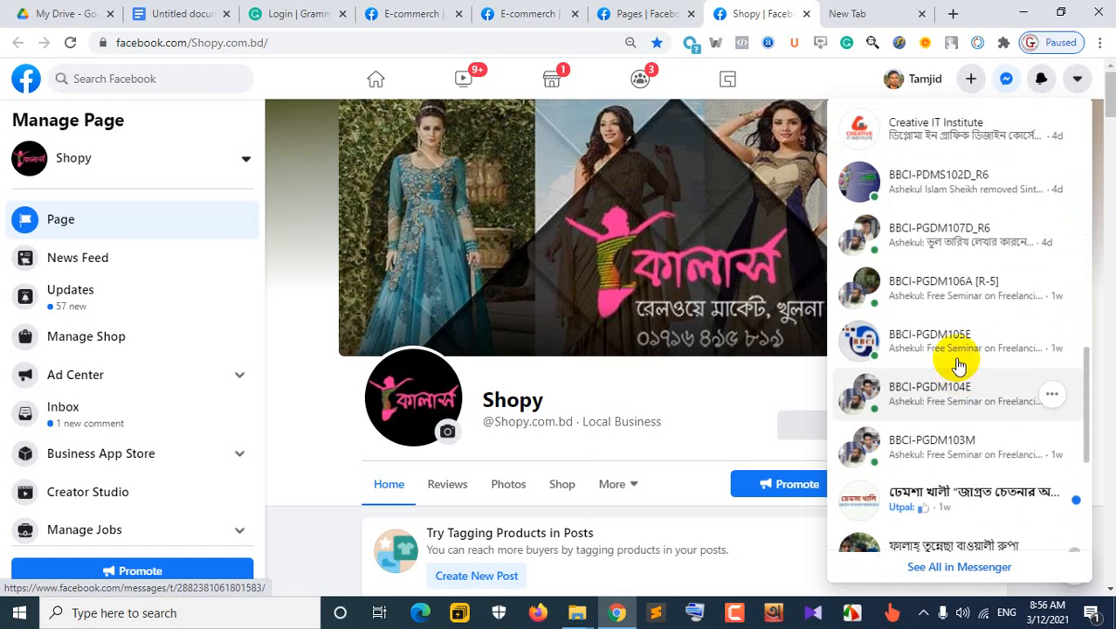
pyautogui.scroll(2, 956, 345)
pyautogui.scroll(-1, 955, 340)
pyautogui.click(942, 224)
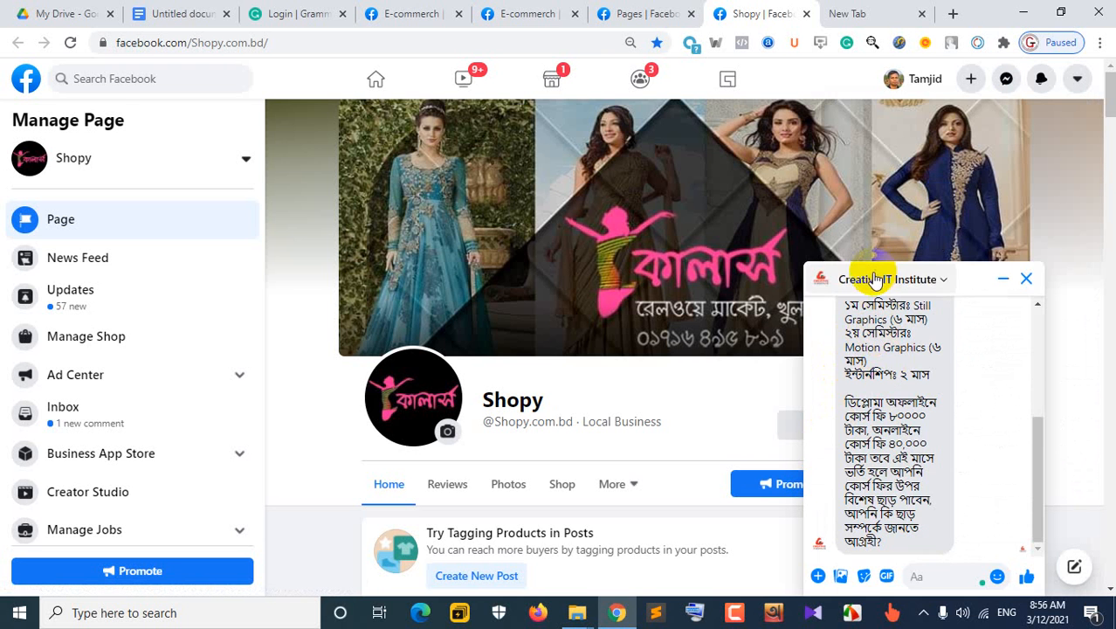
# Step: View the Creative IT Institute Page from its conversation and close the chat window
pyautogui.click(876, 278)
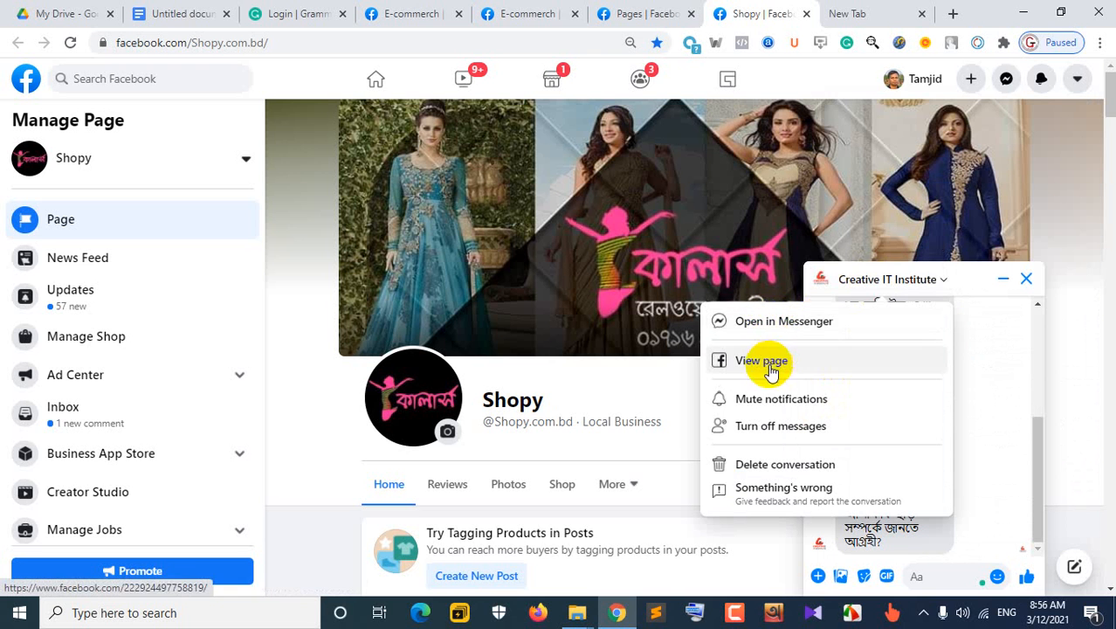
pyautogui.click(762, 362)
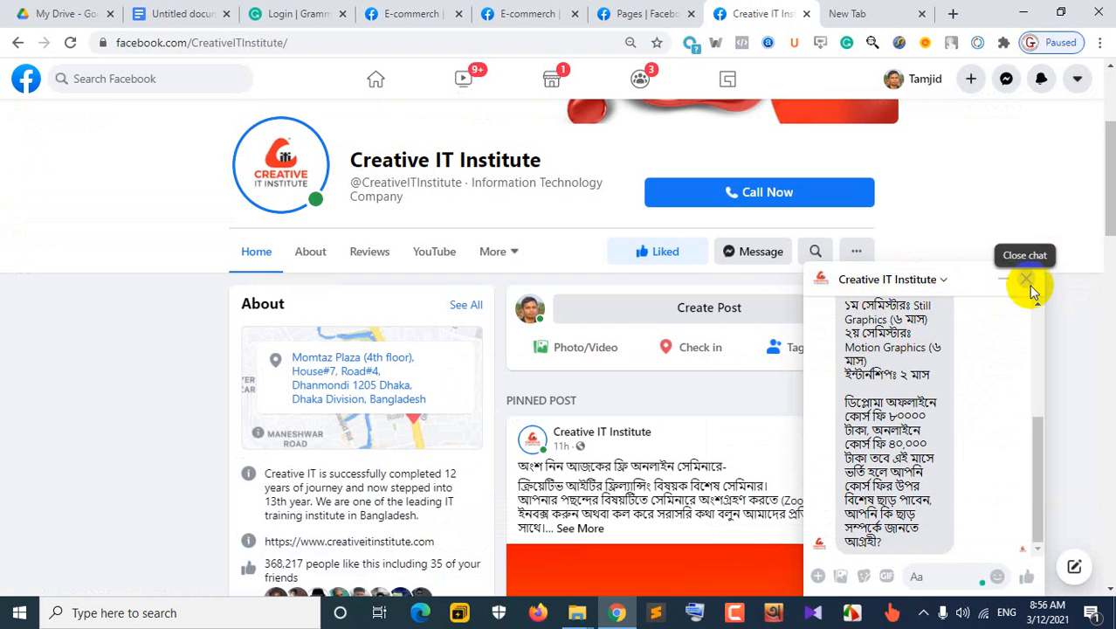
pyautogui.click(1026, 278)
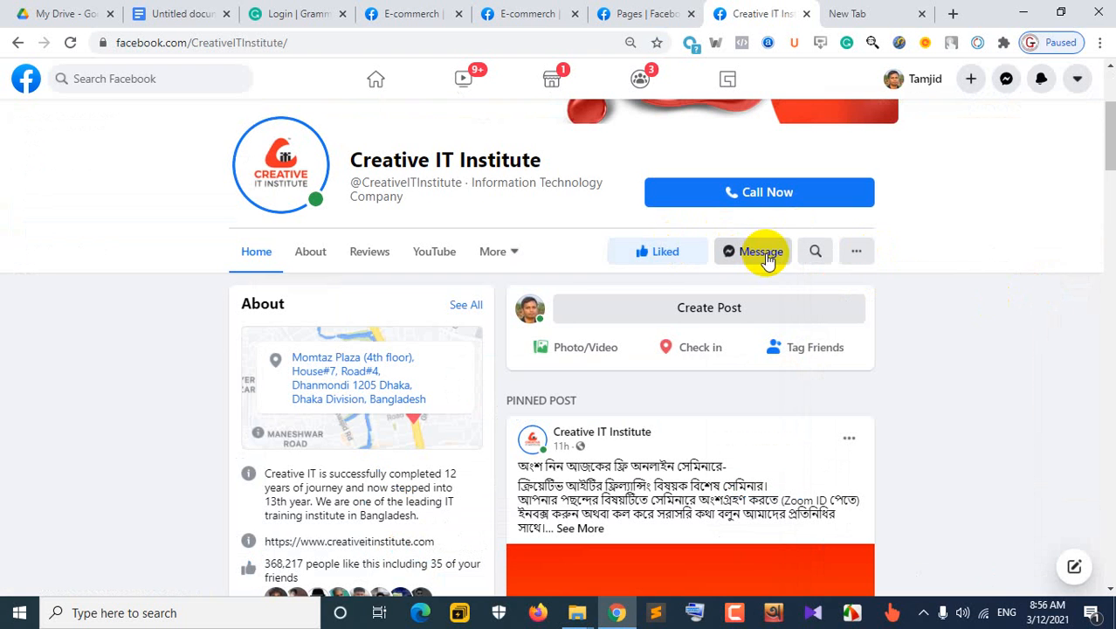
# Step: Start a message to Creative IT Institute from its Page and examine the conversation from its beginning to the latest message
pyautogui.click(761, 254)
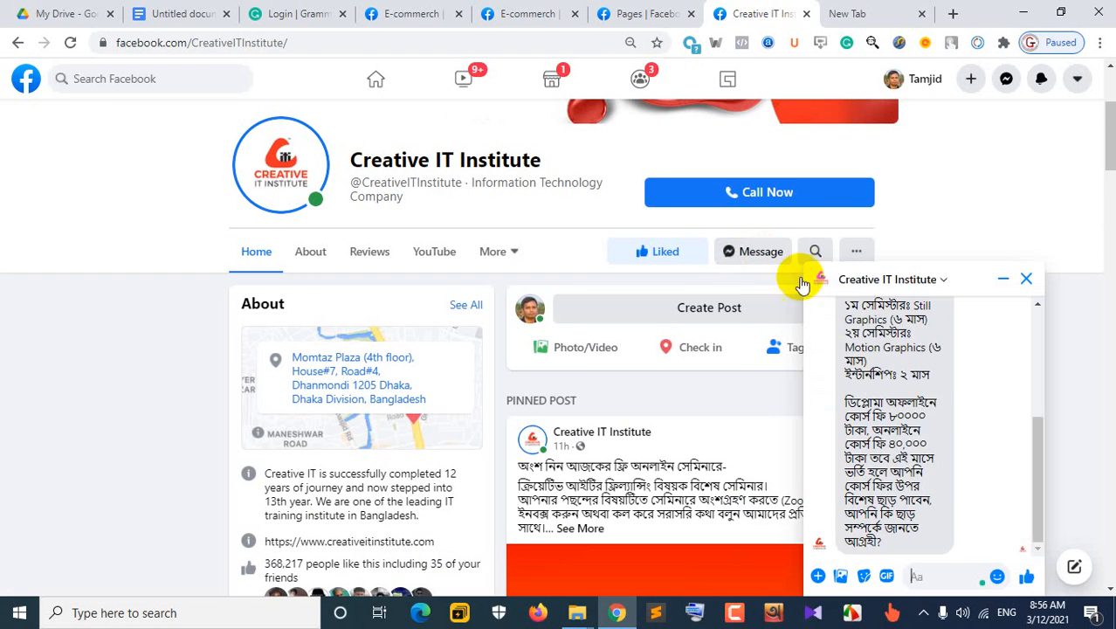
pyautogui.scroll(1, 931, 519)
pyautogui.scroll(2, 912, 427)
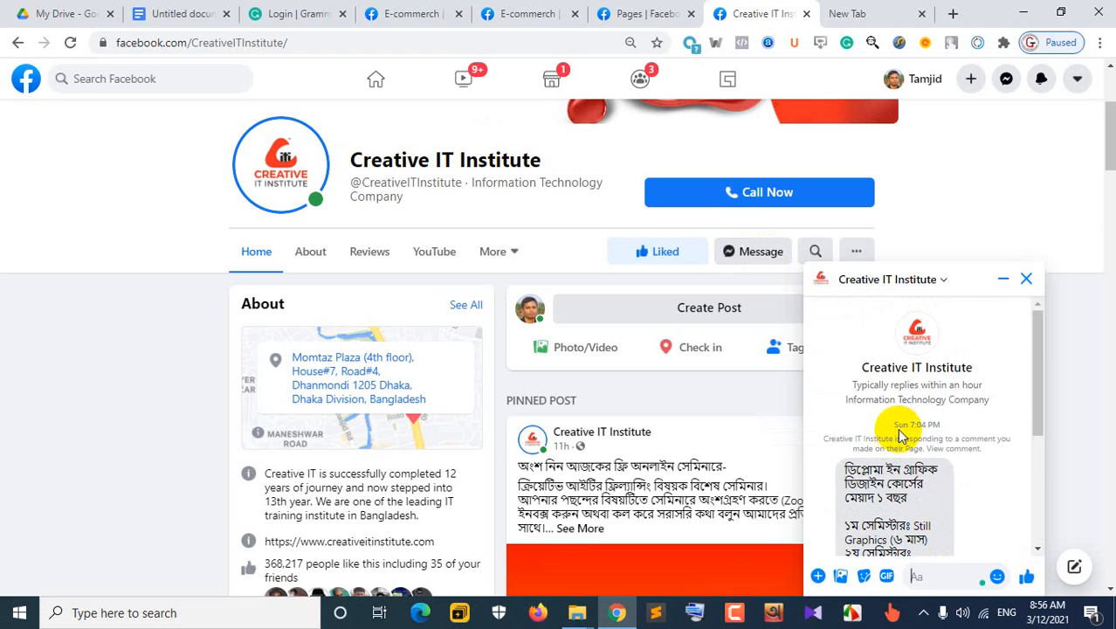
pyautogui.scroll(-3, 899, 433)
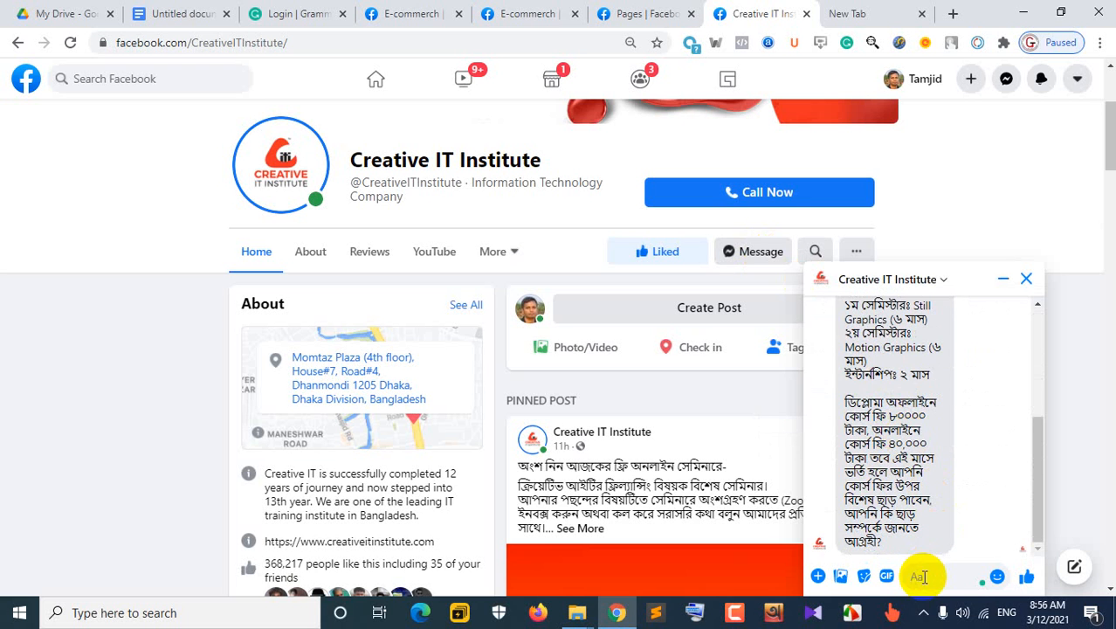
# Step: Close the Creative IT Institute chat and return to the Messaging settings of the E-commerch Page
pyautogui.scroll(2, 882, 421)
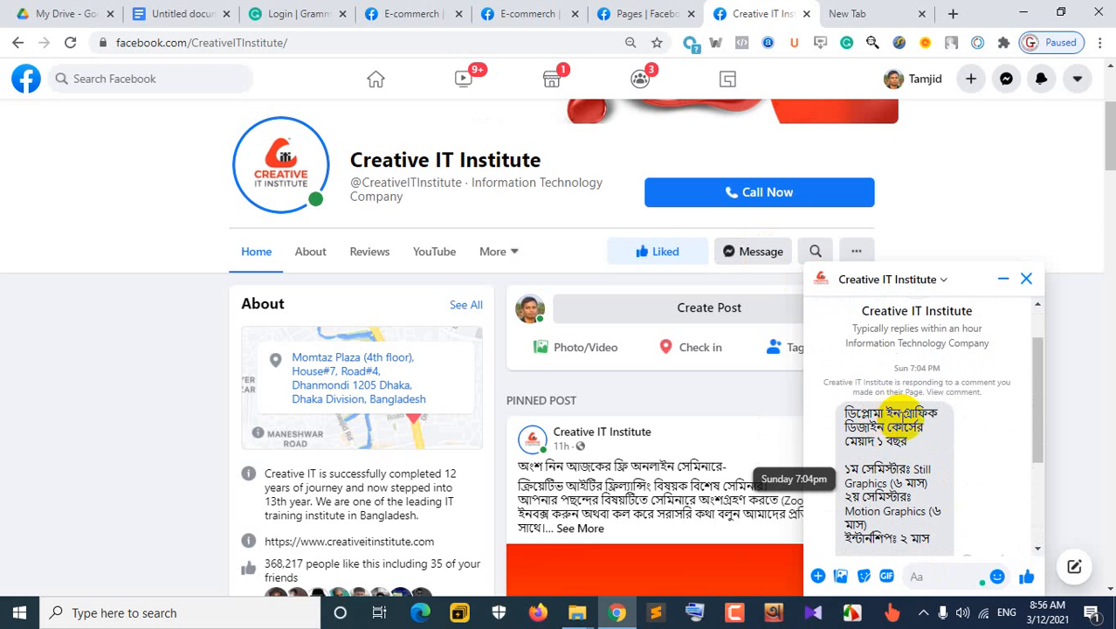
pyautogui.click(1024, 278)
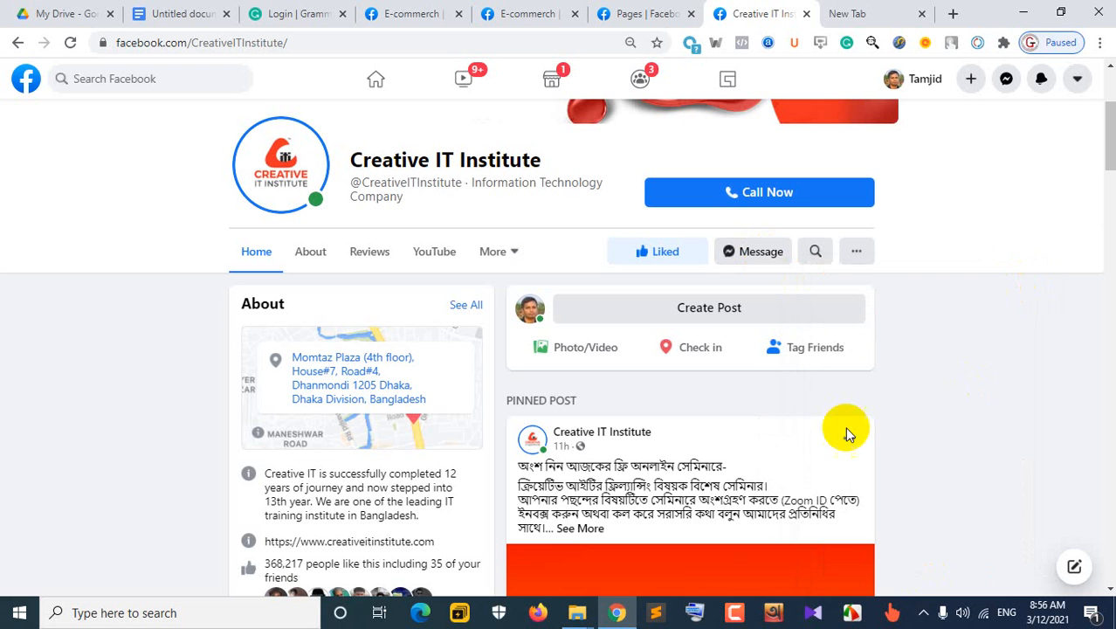
pyautogui.click(623, 8)
pyautogui.click(533, 13)
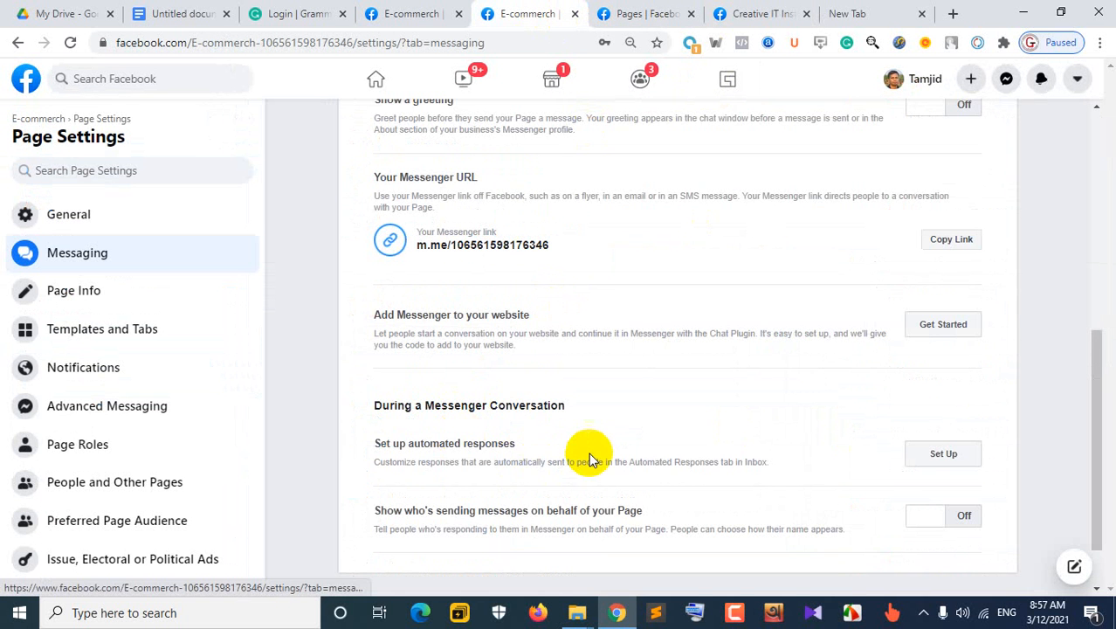
# Step: Copy the E-commerch Page's Messenger link from the Your Messenger URL setting
pyautogui.scroll(-2, 589, 453)
pyautogui.scroll(2, 474, 324)
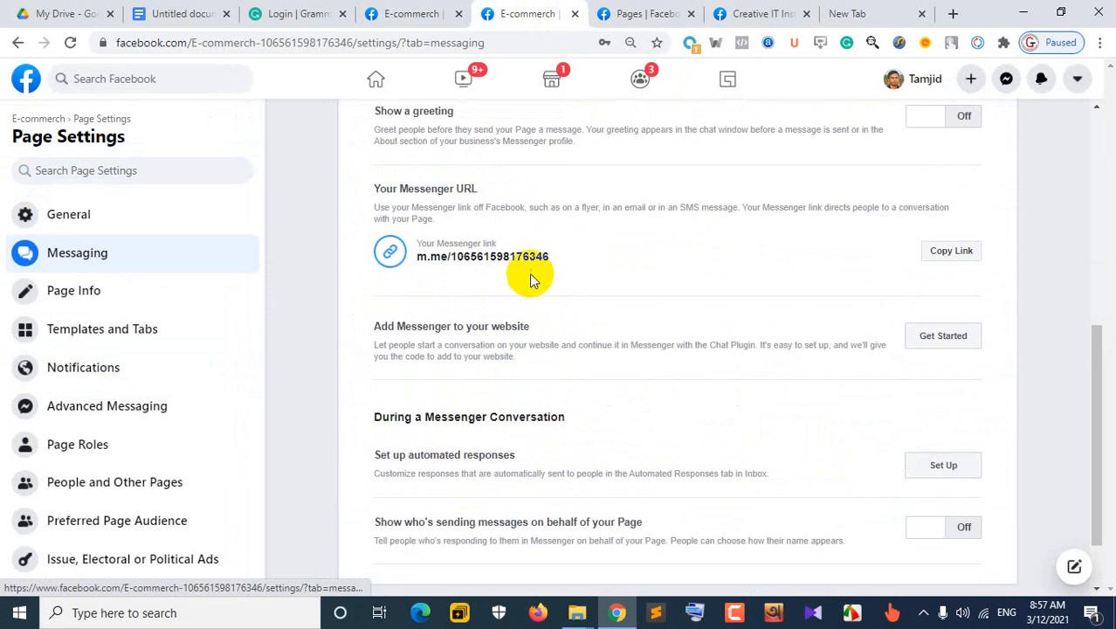
pyautogui.moveTo(560, 262); pyautogui.dragTo(429, 256)
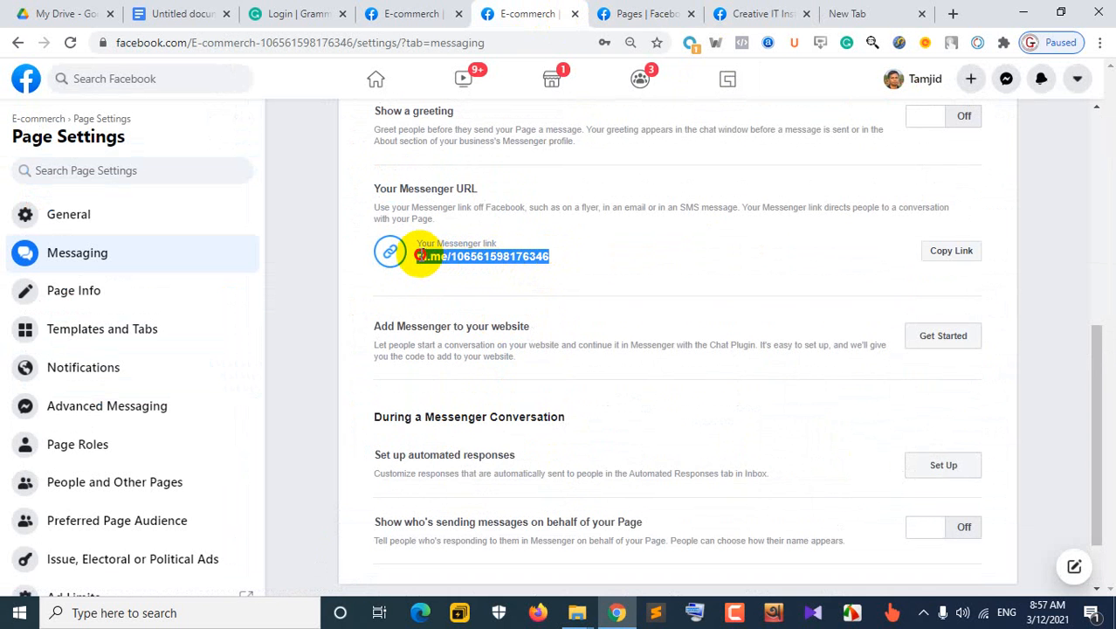
pyautogui.rightClick(422, 255)
pyautogui.click(444, 267)
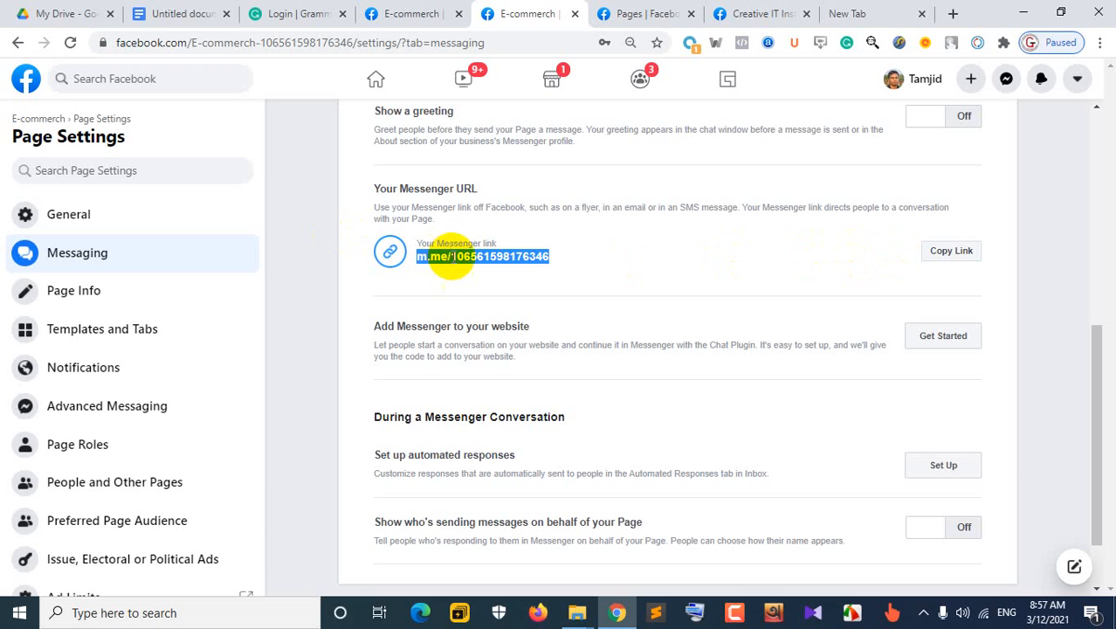
pyautogui.rightClick(454, 263)
pyautogui.click(490, 274)
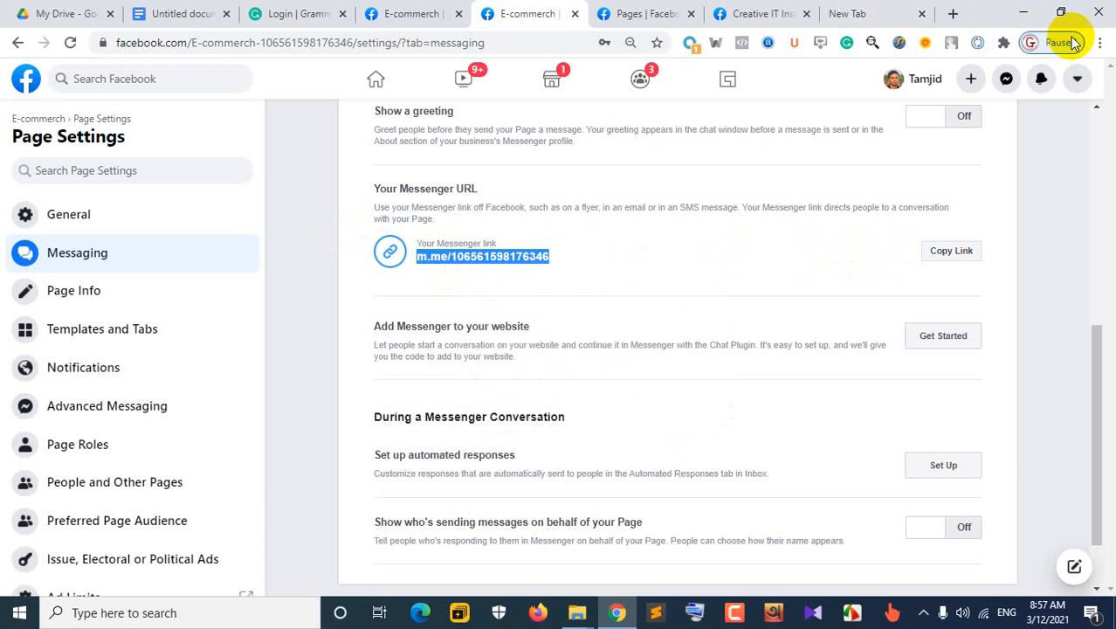
# Step: Load the copied Messenger link in a new incognito window
pyautogui.click(1100, 42)
pyautogui.click(968, 106)
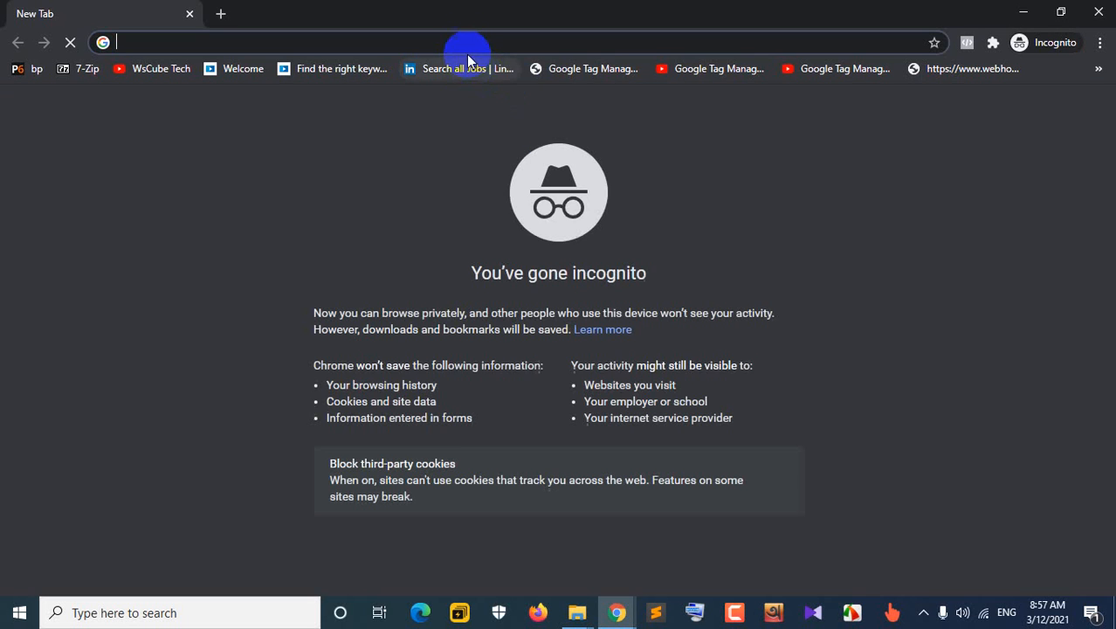
pyautogui.rightClick(466, 51)
pyautogui.click(542, 176)
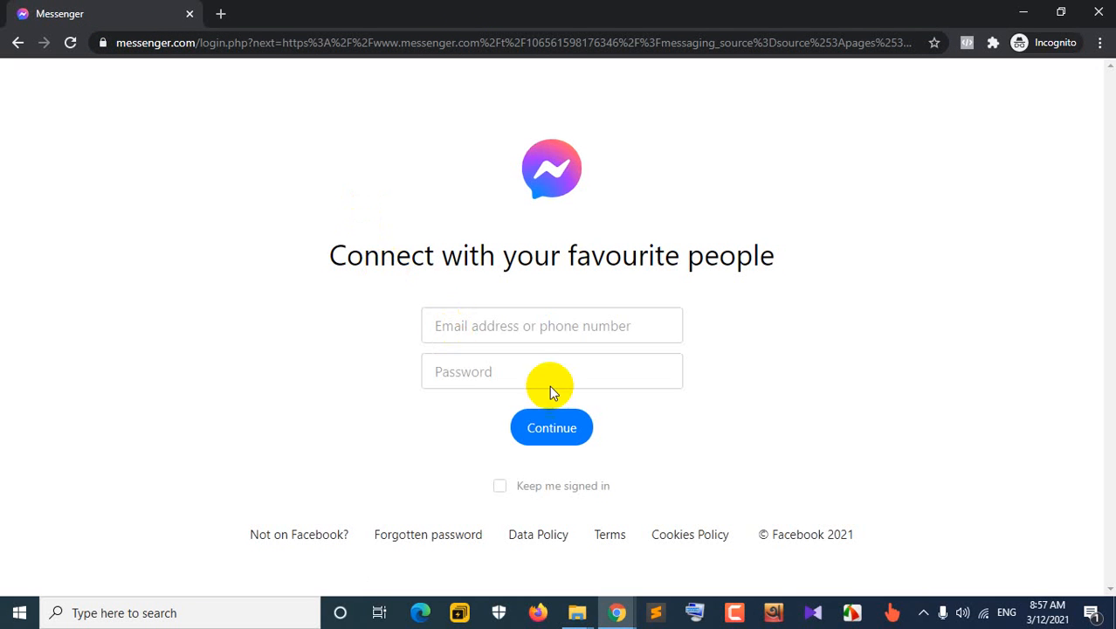
# Step: Examine the email or phone and password fields of the Messenger login form, and close the incognito window
pyautogui.click(511, 330)
pyautogui.click(706, 369)
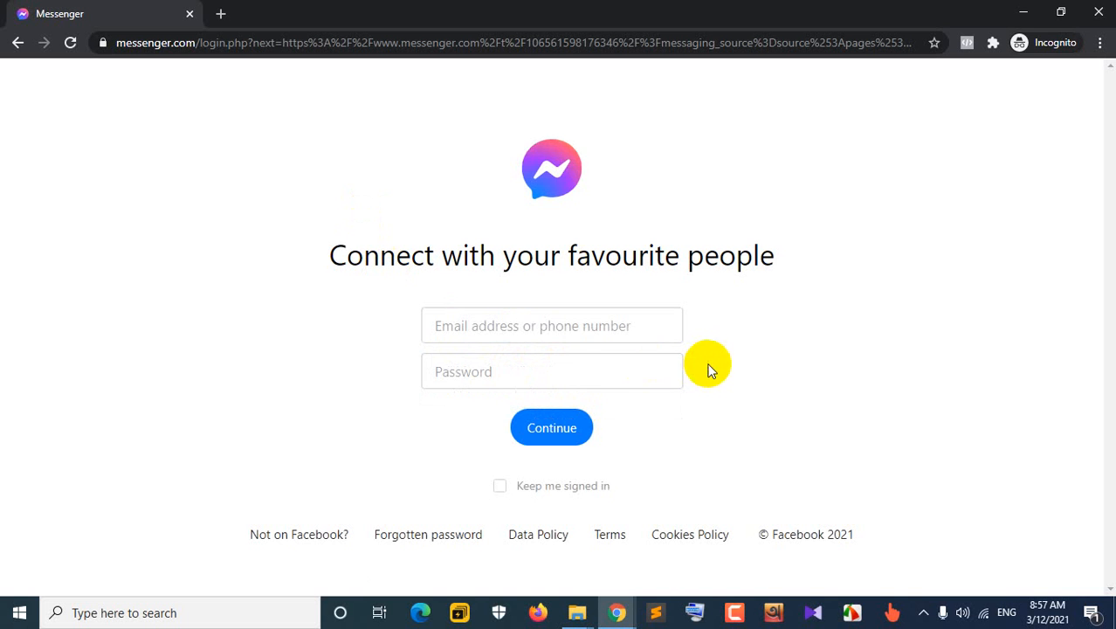
pyautogui.click(576, 374)
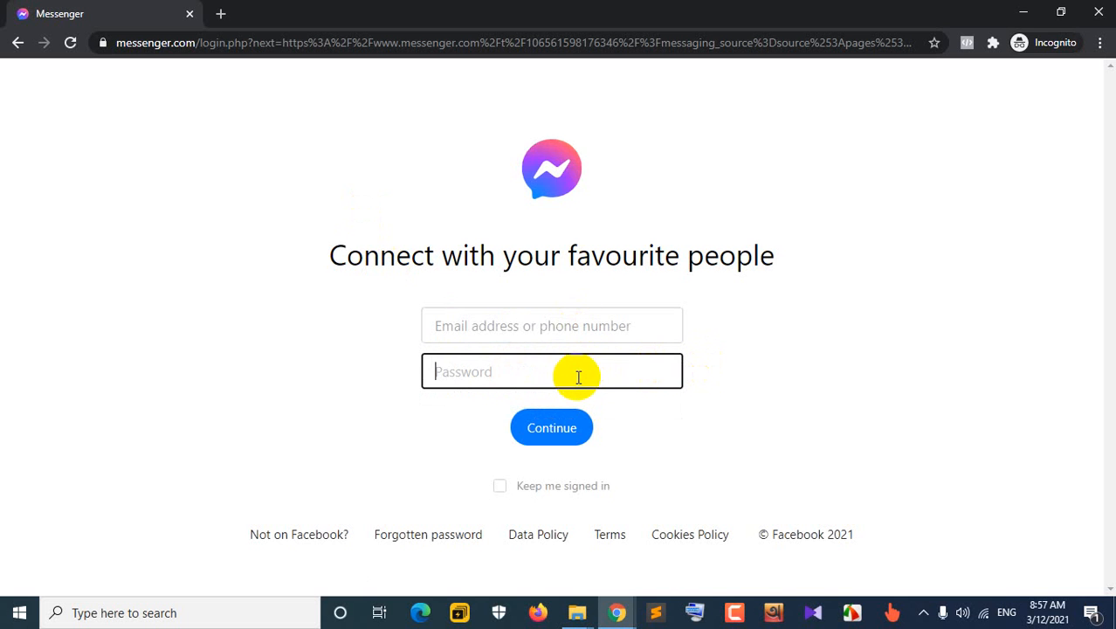
pyautogui.click(1089, 19)
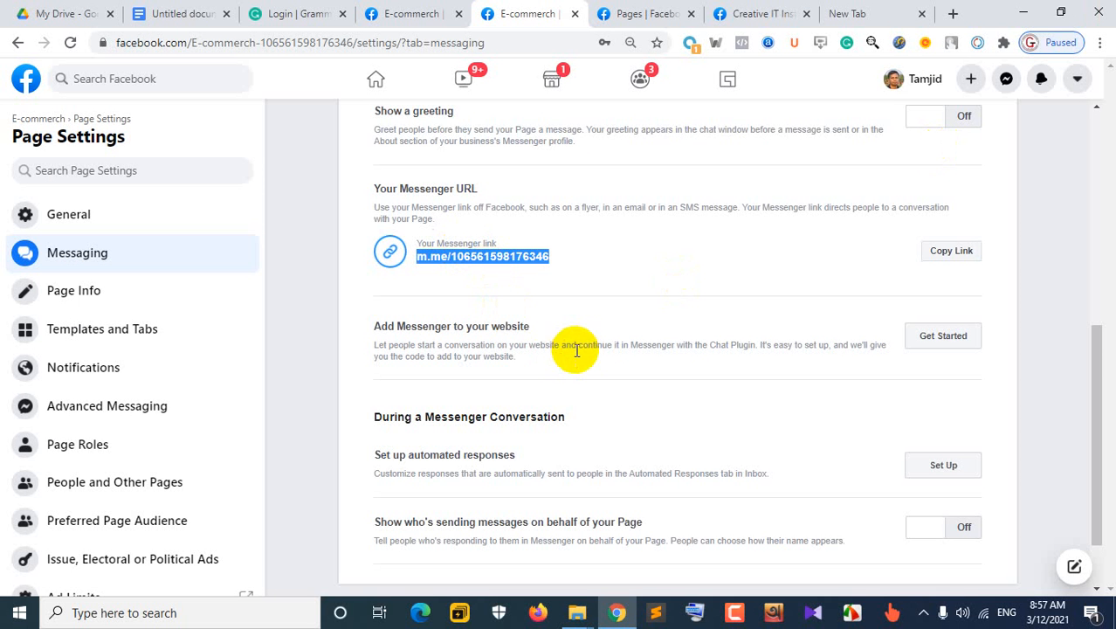
# Step: Open the setup of automated responses for Messenger conversations with the E-commerch Page
pyautogui.scroll(-2, 683, 363)
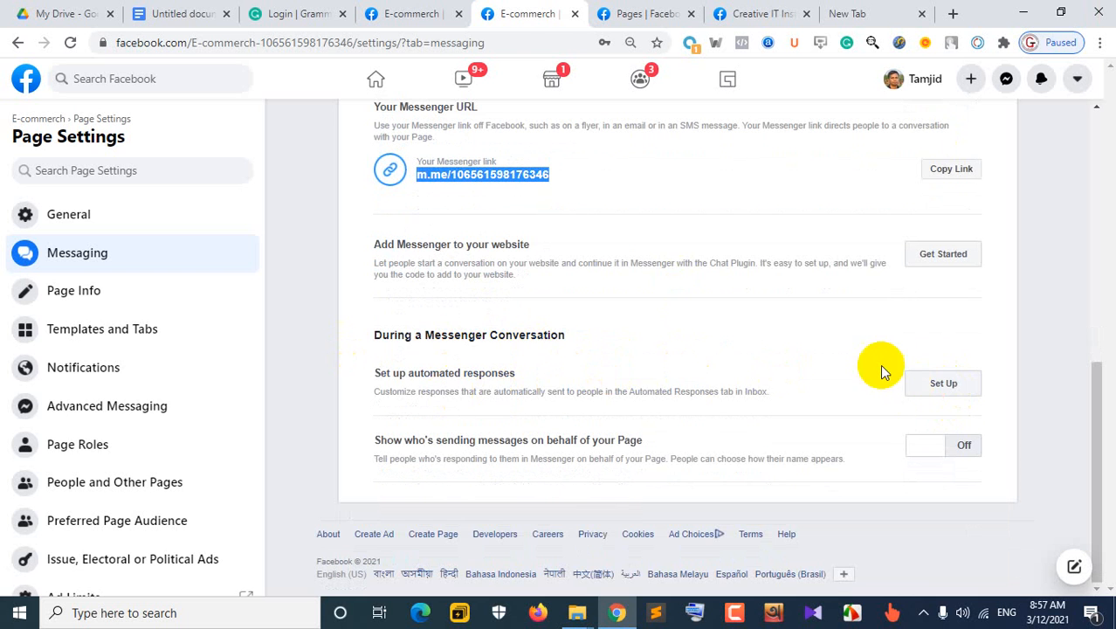
pyautogui.click(936, 386)
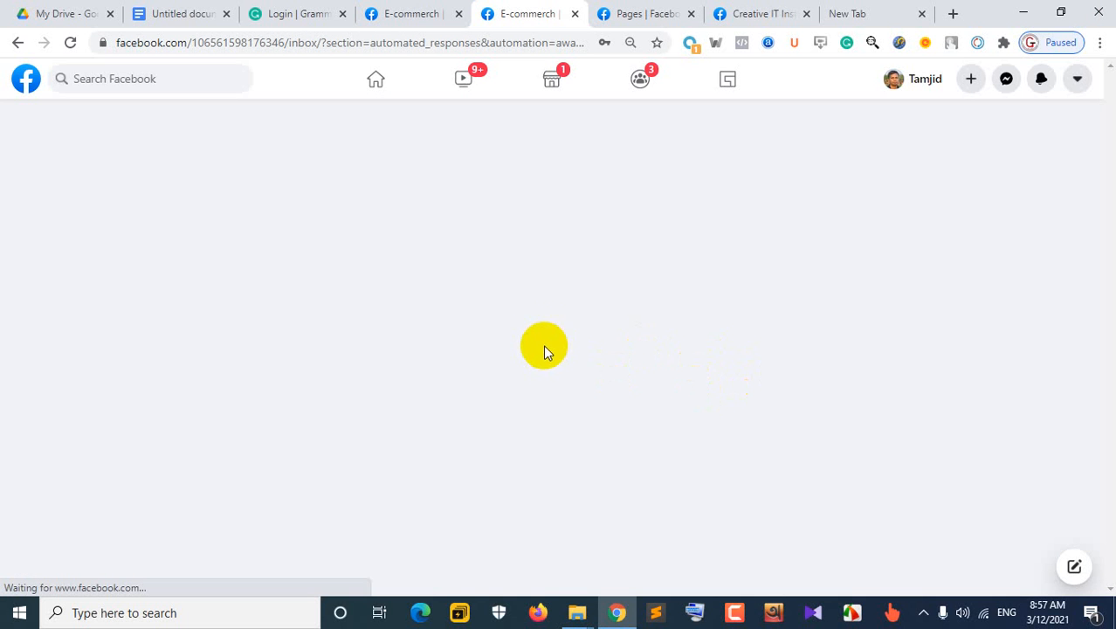